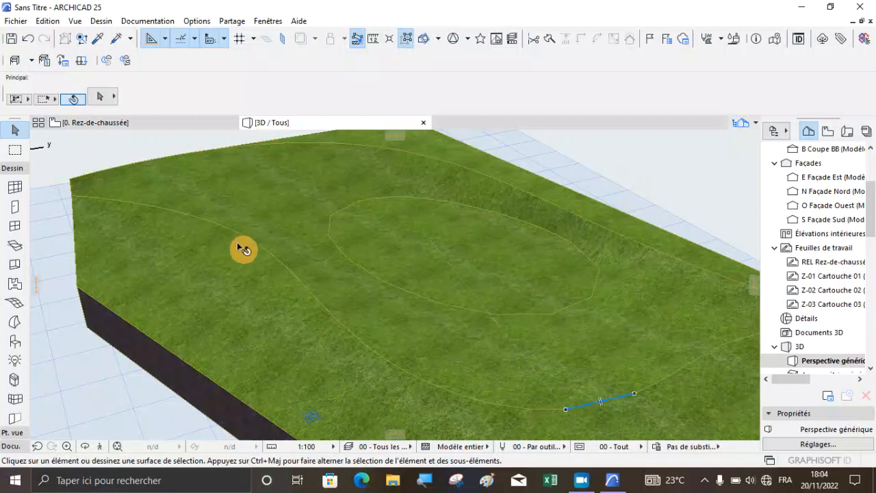
# Examine the grass terrain model in 3D from several sides, including its oval platform, contour curves and embankments
pyautogui.scroll(-3, 237, 251)
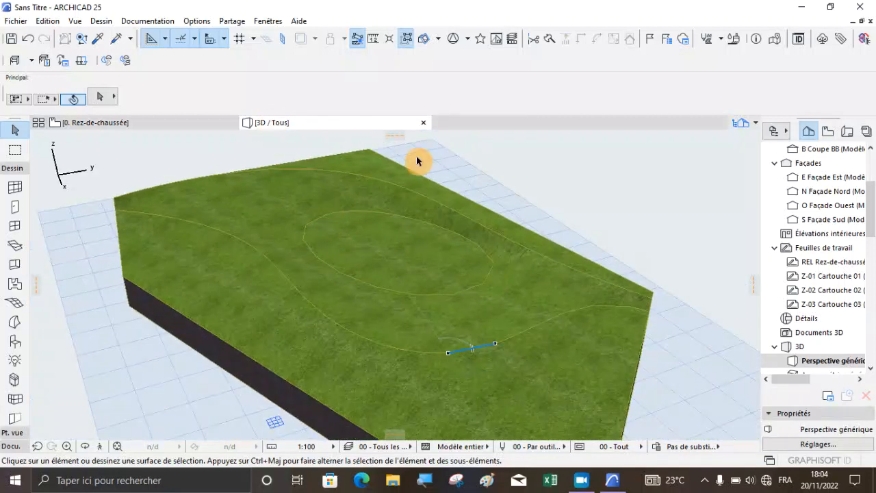
pyautogui.scroll(2, 416, 161)
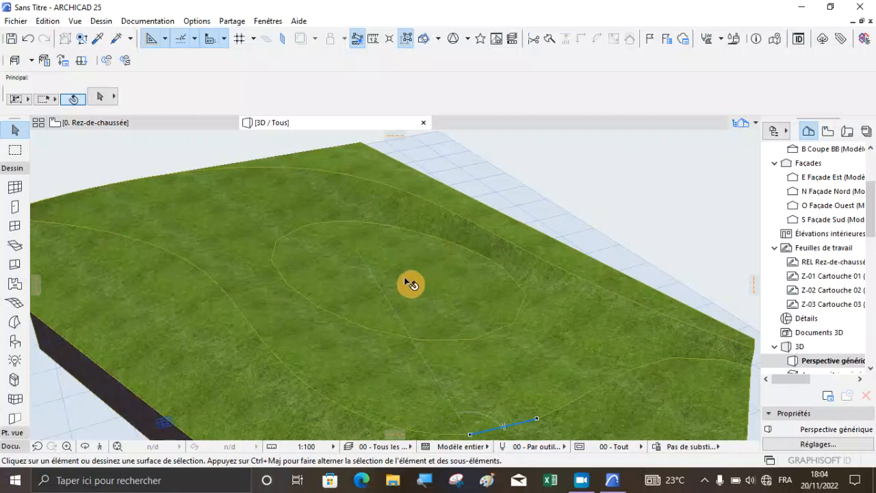
pyautogui.scroll(-1, 405, 279)
pyautogui.rightClick(577, 160)
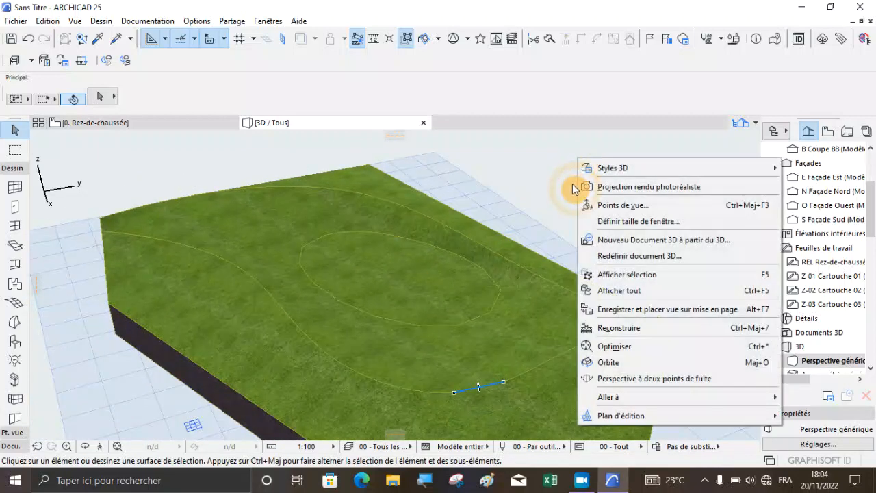
pyautogui.click(557, 181)
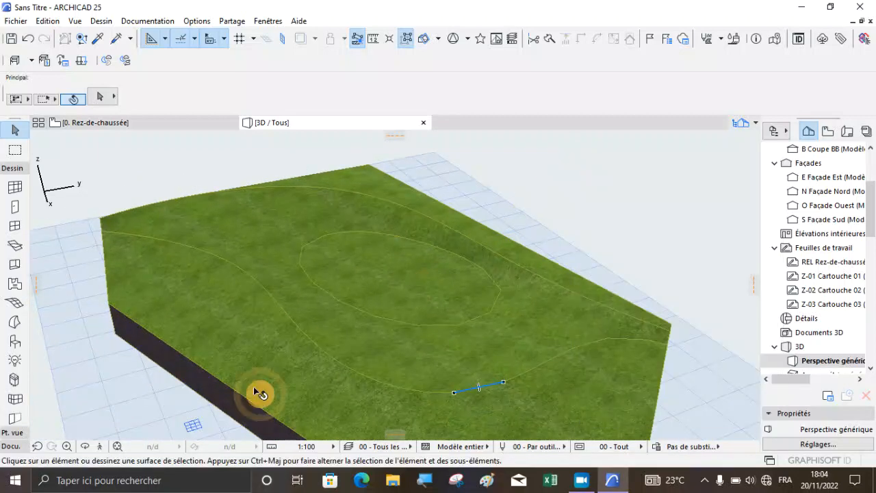
pyautogui.click(86, 447)
pyautogui.moveTo(456, 337); pyautogui.dragTo(424, 310)
pyautogui.scroll(6, 431, 279)
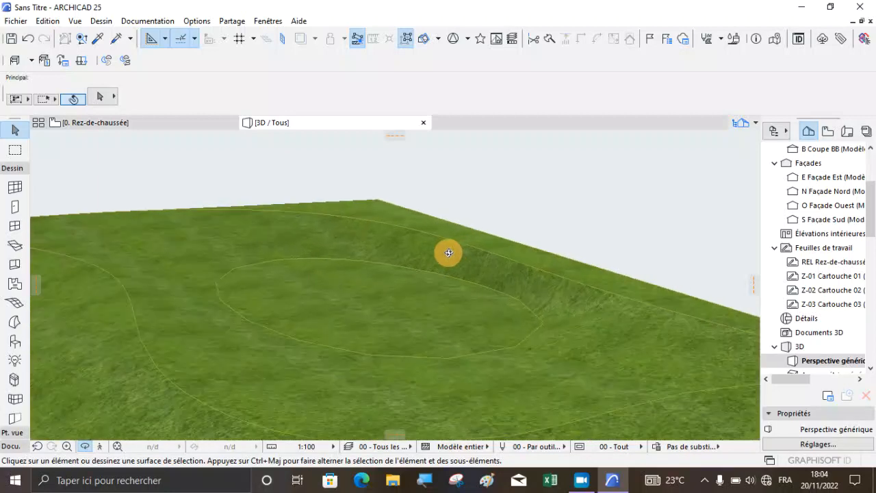
pyautogui.scroll(2, 454, 255)
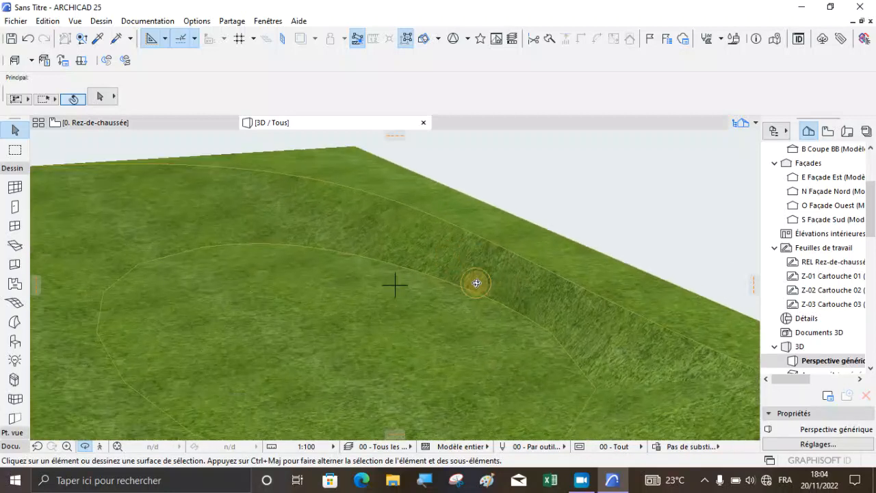
pyautogui.moveTo(476, 283); pyautogui.dragTo(533, 265)
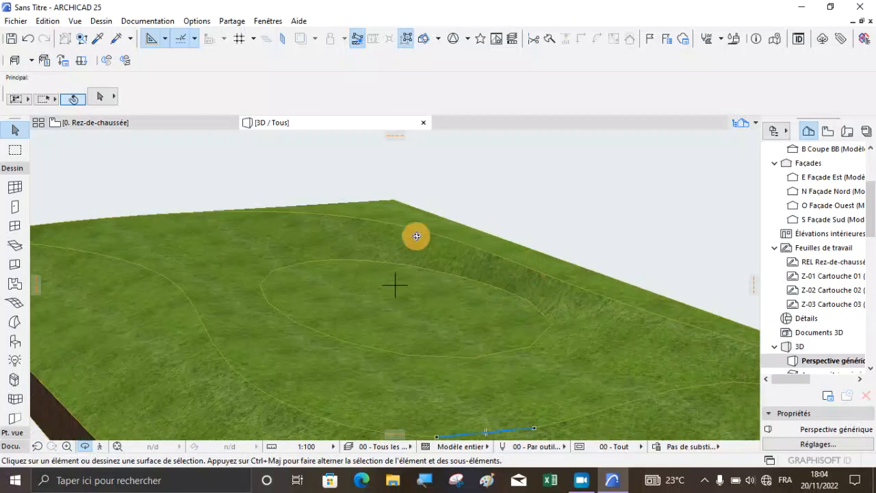
pyautogui.moveTo(416, 236); pyautogui.dragTo(489, 266)
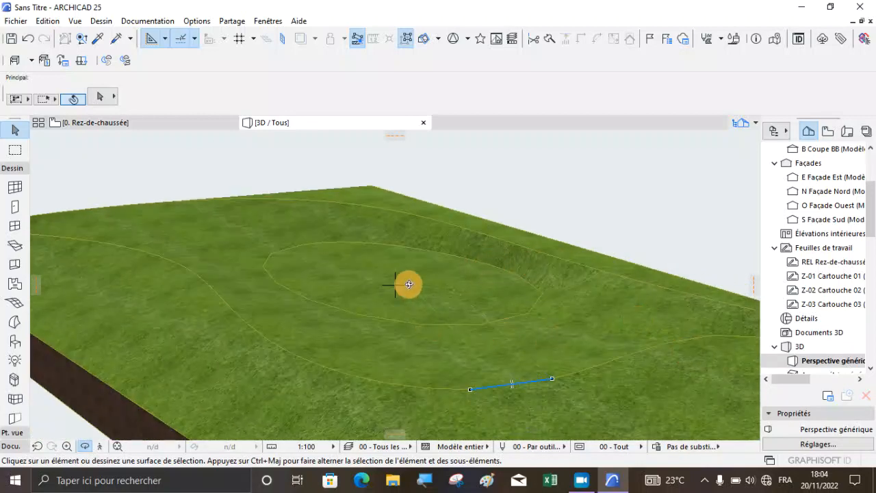
pyautogui.moveTo(409, 284); pyautogui.dragTo(416, 277)
pyautogui.moveTo(437, 196); pyautogui.dragTo(469, 323)
pyautogui.moveTo(588, 221); pyautogui.dragTo(630, 237)
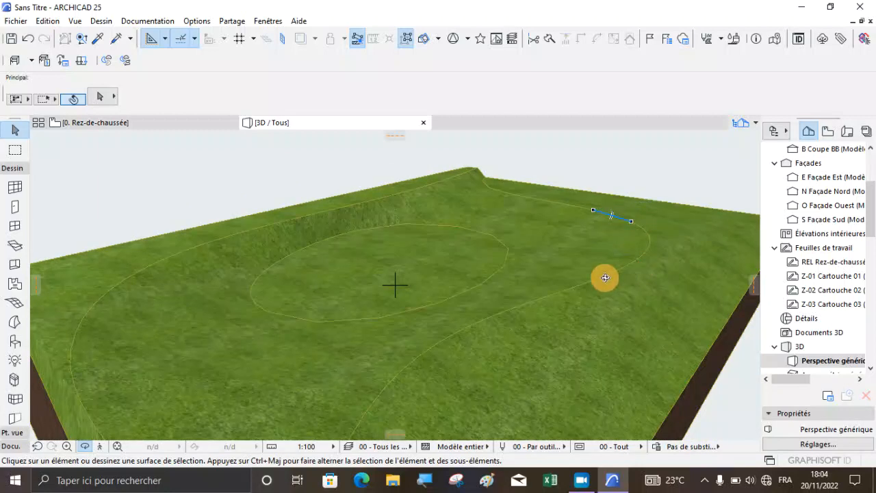
pyautogui.moveTo(614, 212); pyautogui.dragTo(593, 248)
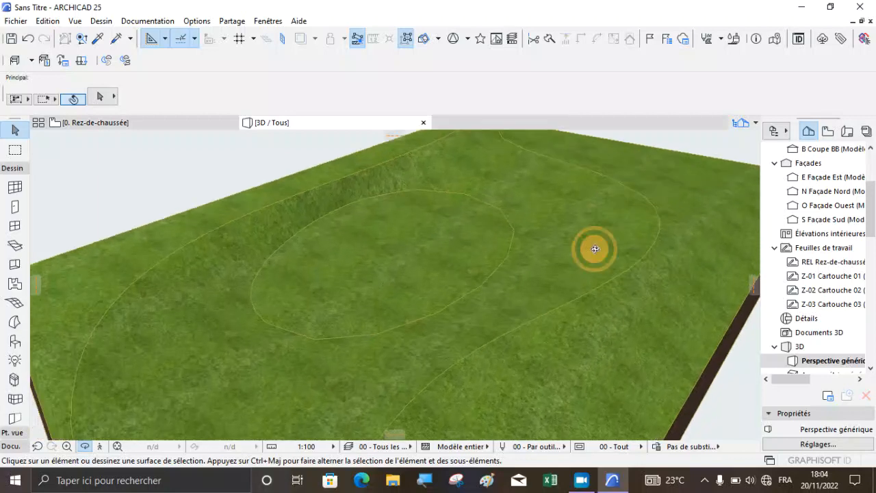
pyautogui.scroll(3, 351, 290)
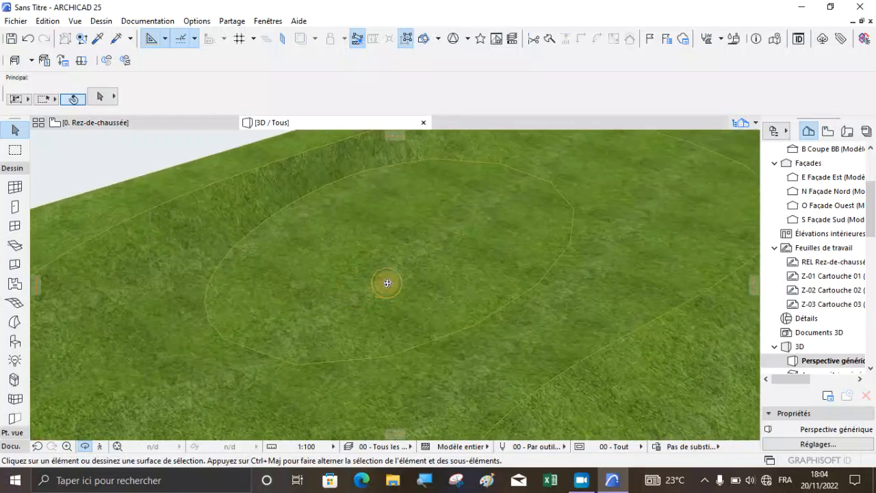
pyautogui.moveTo(388, 284); pyautogui.dragTo(404, 264)
pyautogui.scroll(2, 454, 267)
pyautogui.scroll(-5, 438, 230)
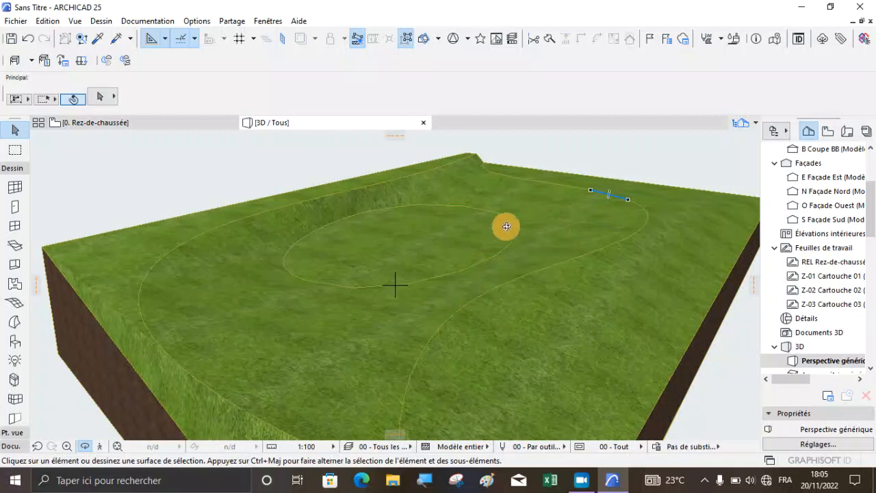
pyautogui.scroll(3, 410, 219)
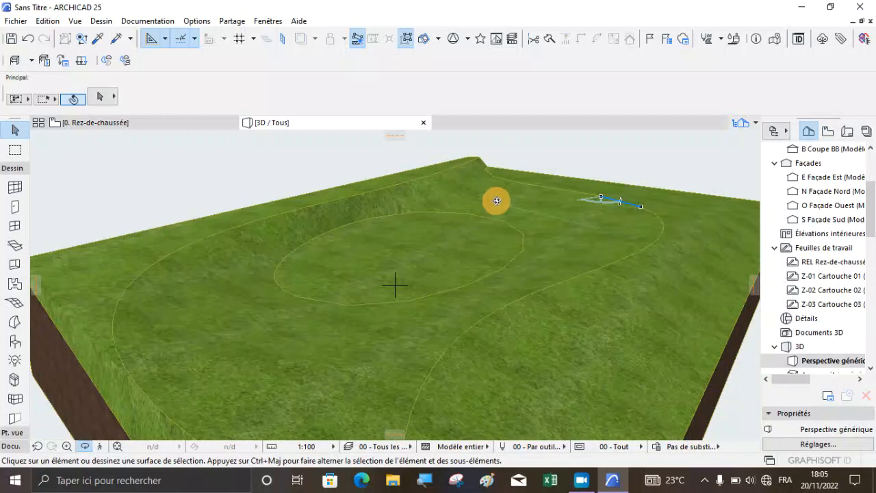
pyautogui.scroll(2, 503, 195)
pyautogui.scroll(3, 416, 259)
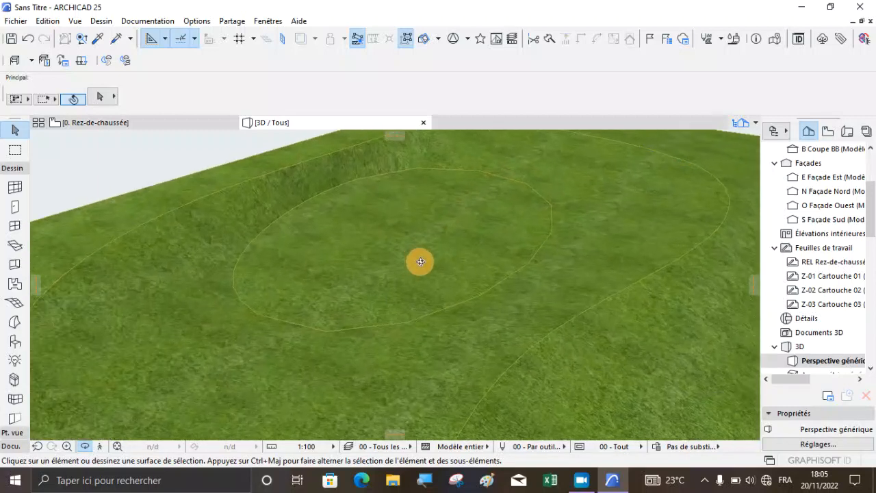
pyautogui.scroll(2, 428, 256)
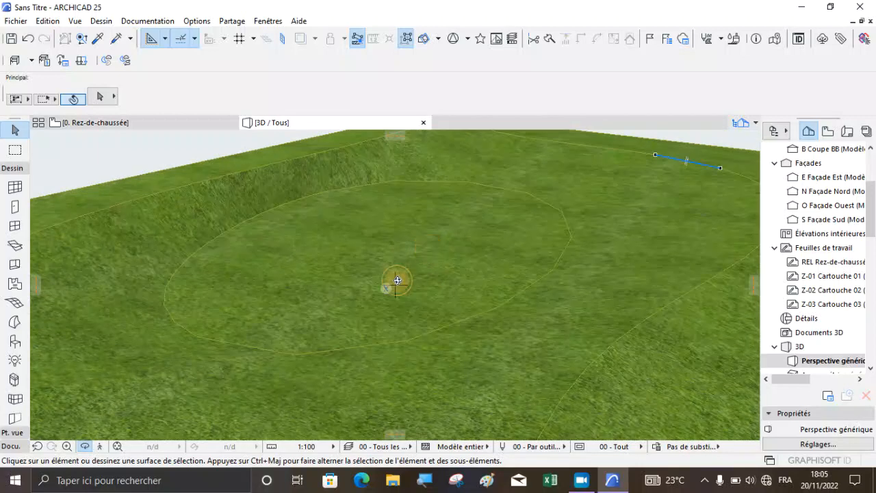
pyautogui.scroll(-3, 397, 280)
pyautogui.keyDown('shift'); pyautogui.moveTo(421, 230); pyautogui.dragTo(493, 274, button='middle'); pyautogui.keyUp('shift')
pyautogui.scroll(2, 430, 276)
pyautogui.scroll(-3, 433, 276)
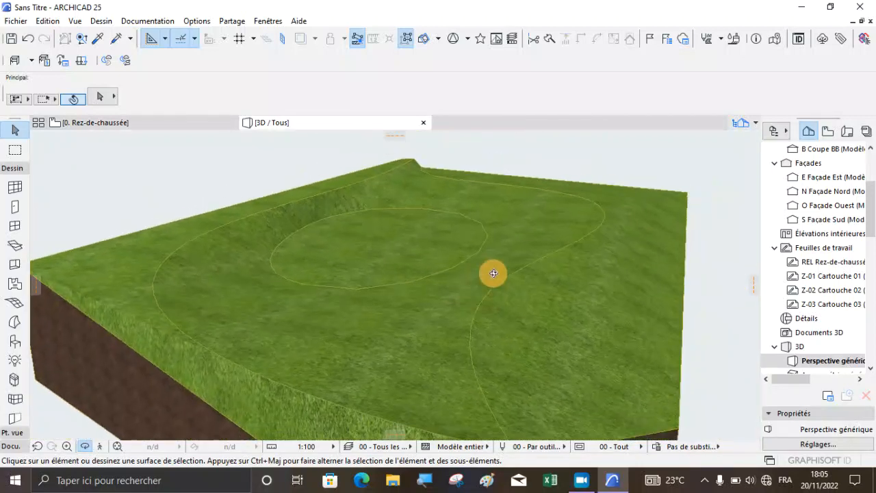
pyautogui.scroll(2, 493, 268)
pyautogui.scroll(2, 378, 211)
pyautogui.scroll(-2, 474, 214)
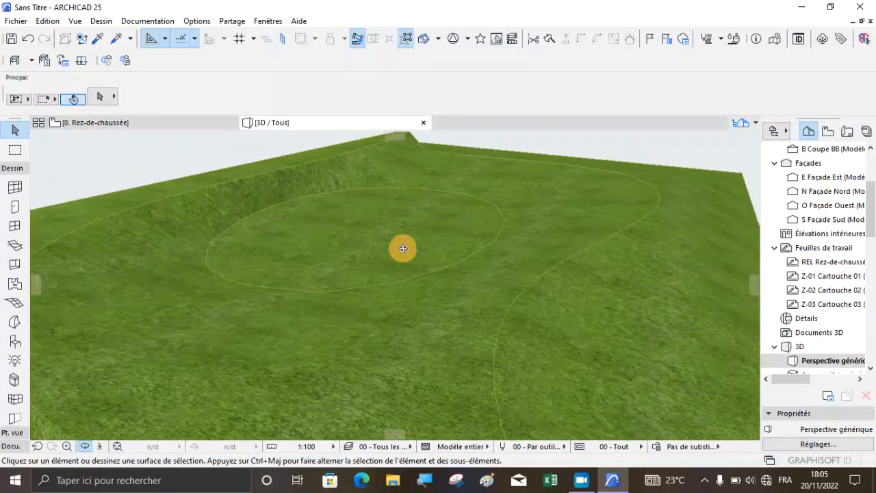
pyautogui.keyDown('shift'); pyautogui.moveTo(304, 233); pyautogui.dragTo(339, 256, button='middle'); pyautogui.keyUp('shift')
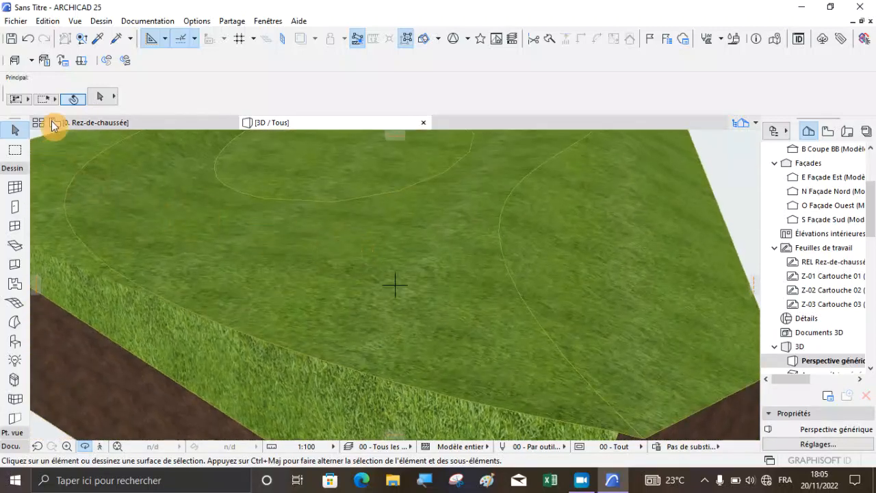
# Create a new project from the template Modèle par défaut 25.tpl without saving the current one, and leave the Wall tool
pyautogui.click(15, 22)
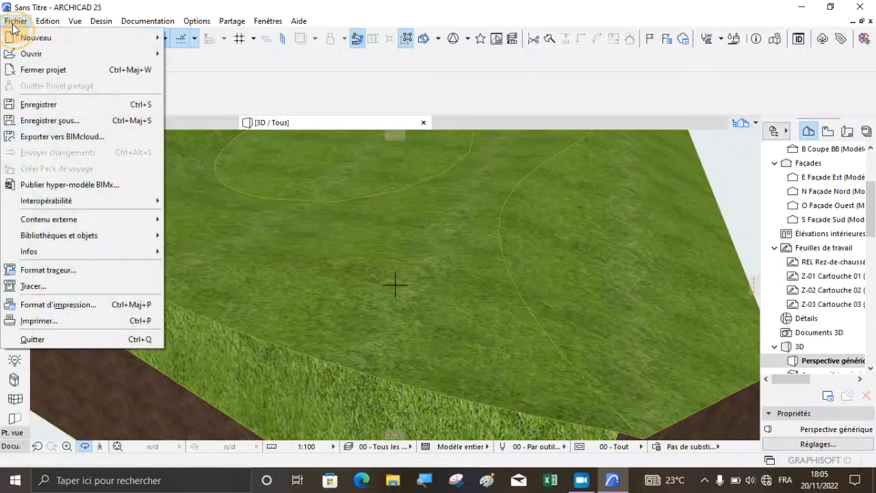
pyautogui.moveTo(54, 43)
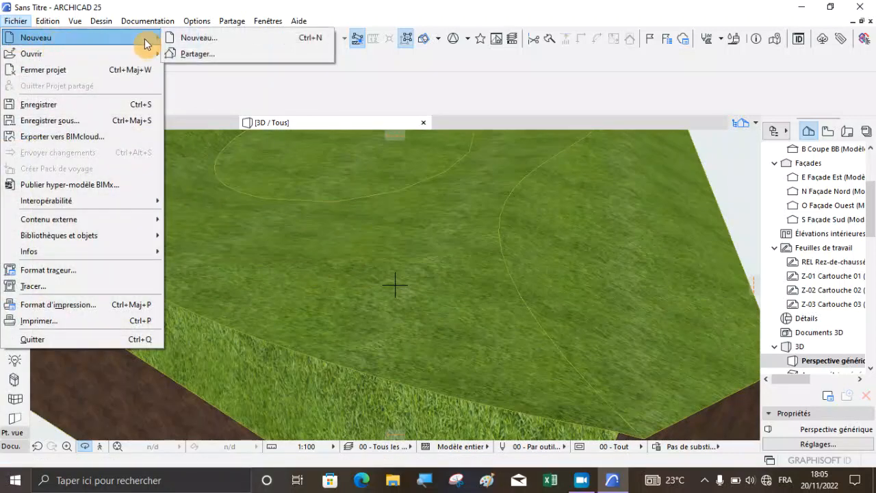
pyautogui.click(179, 38)
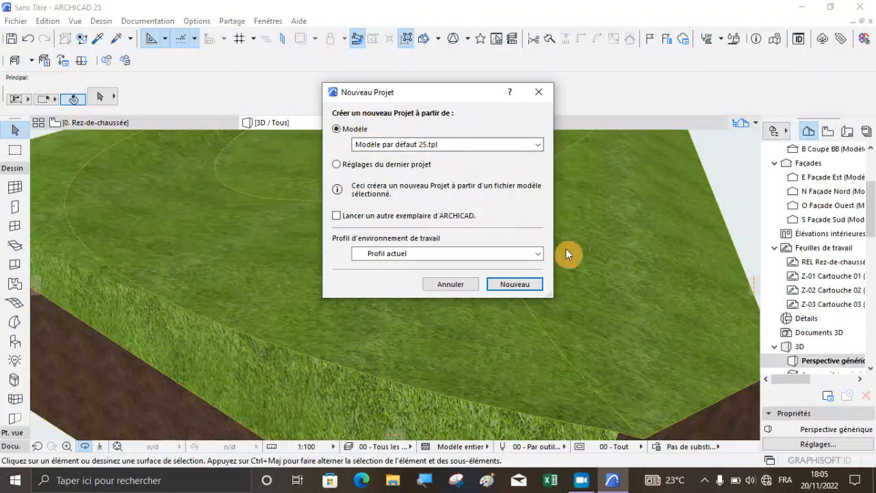
pyautogui.click(526, 285)
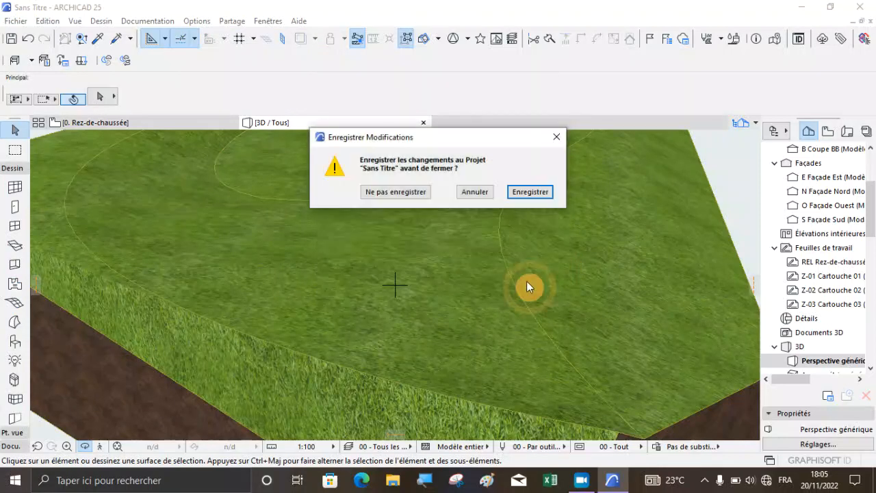
pyautogui.click(385, 192)
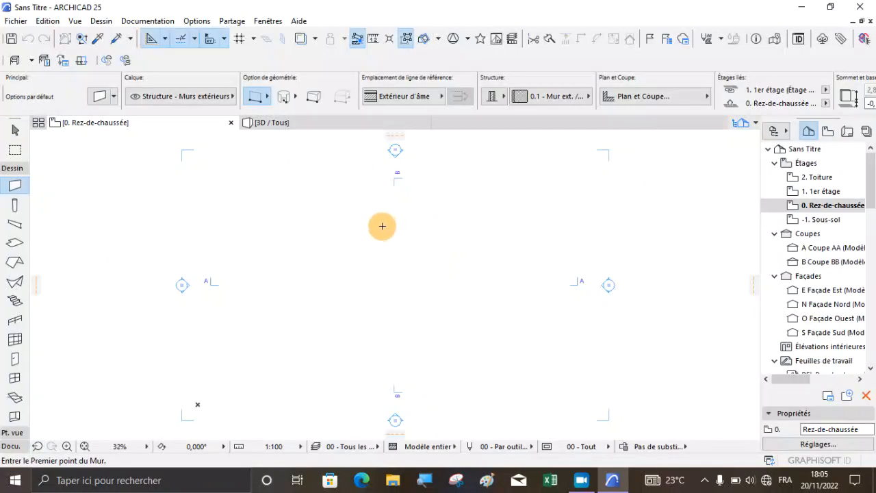
pyautogui.press('Escape')
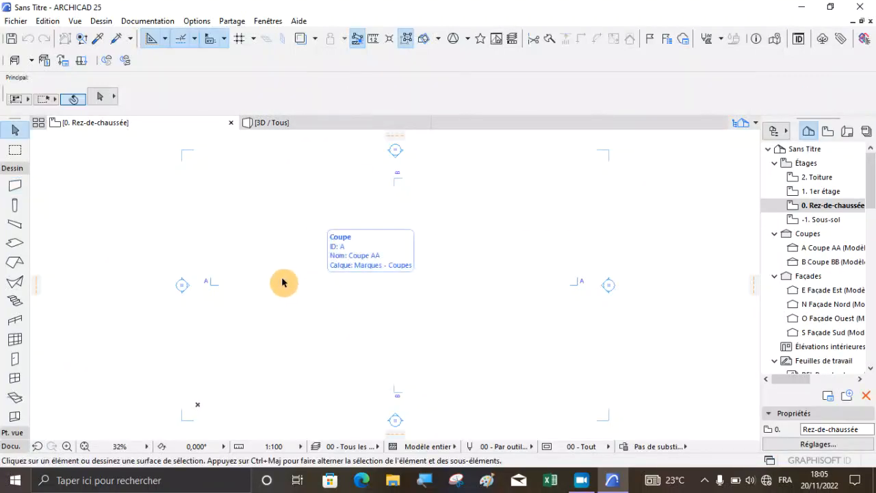
# Review the project's working units for length, area, volume, angle and layout, and accept them as set
pyautogui.scroll(1, 354, 275)
pyautogui.scroll(-2, 384, 269)
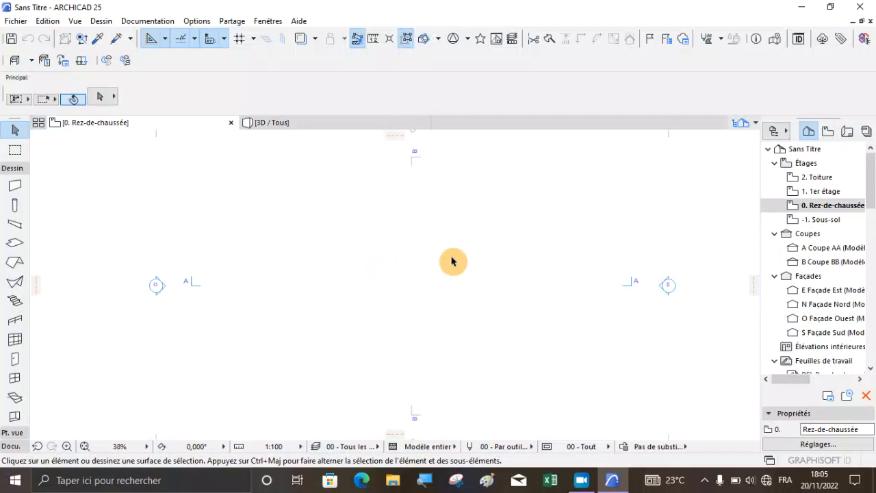
pyautogui.click(196, 21)
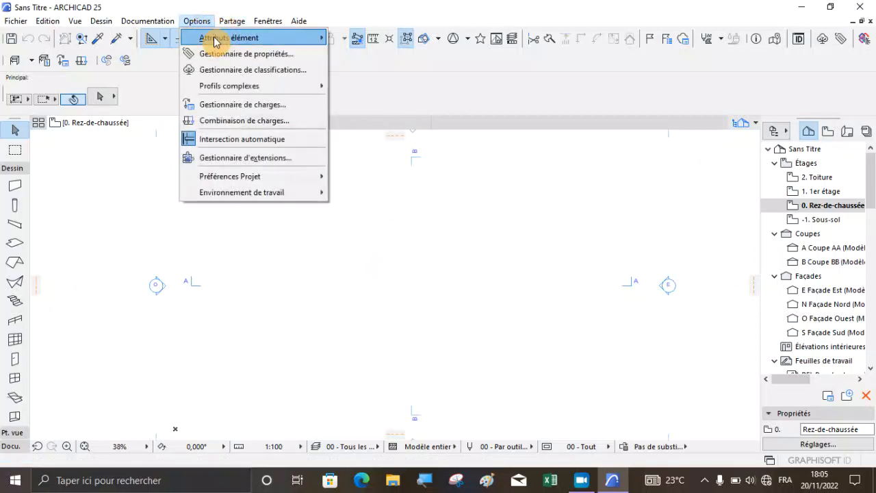
pyautogui.moveTo(288, 178)
pyautogui.click(342, 176)
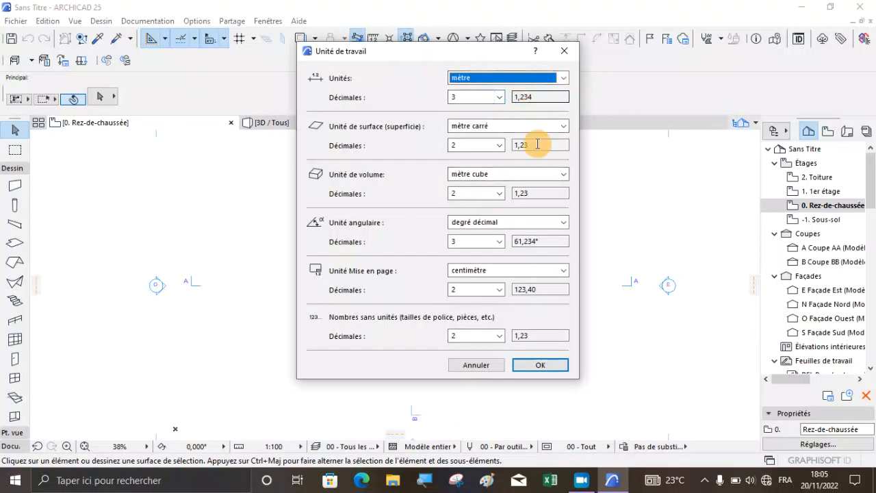
pyautogui.click(556, 371)
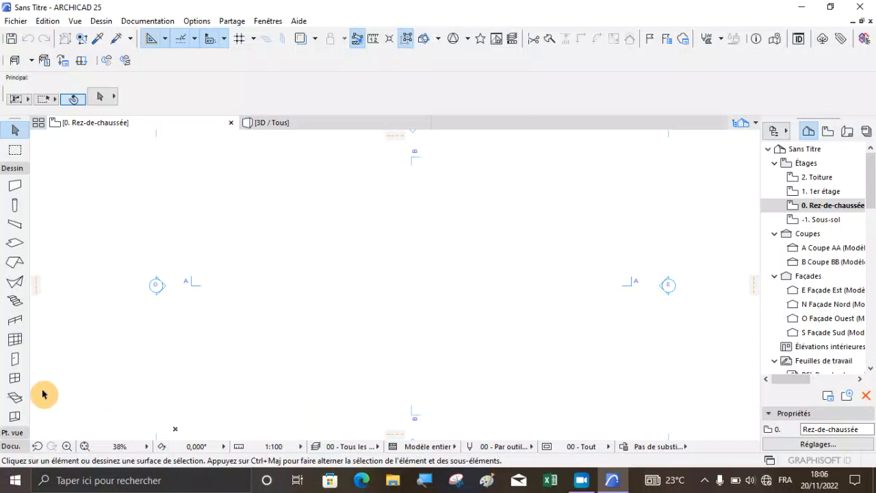
# Draw a solid five-sided fill as the plot outline in the middle of the ground-floor plan, with its upper edge about 23 m long
pyautogui.scroll(-5, 15, 410)
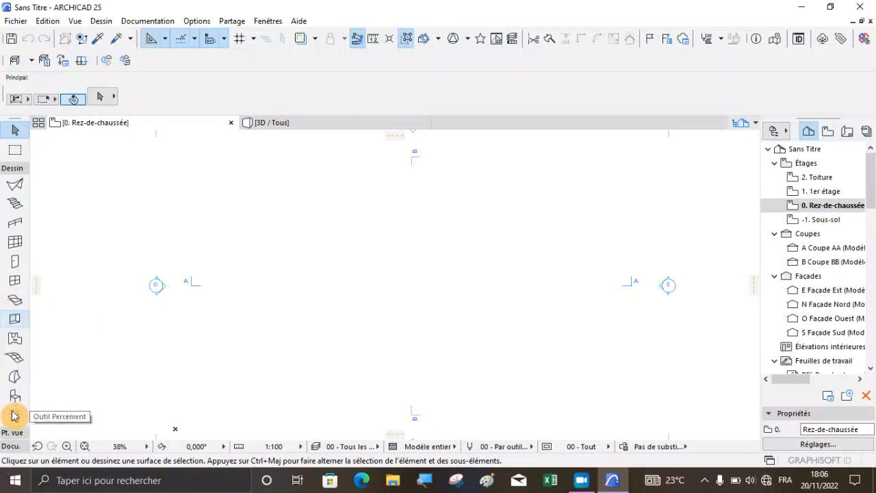
pyautogui.click(11, 446)
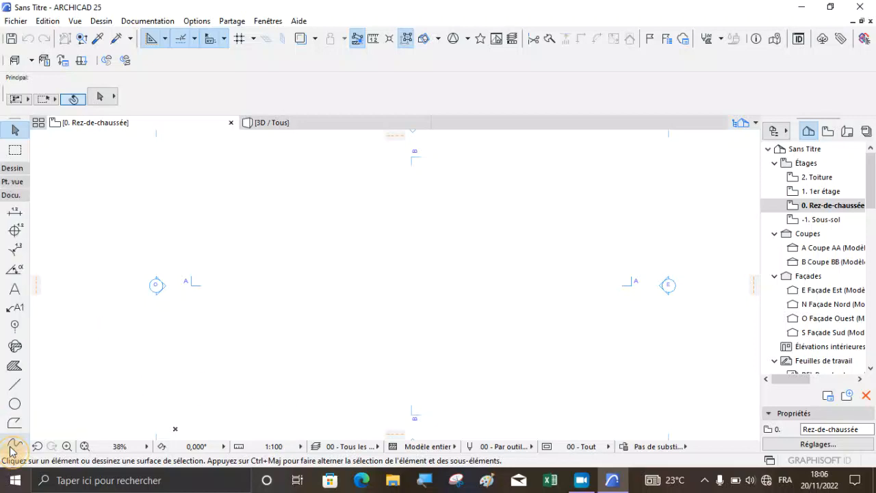
pyautogui.click(14, 366)
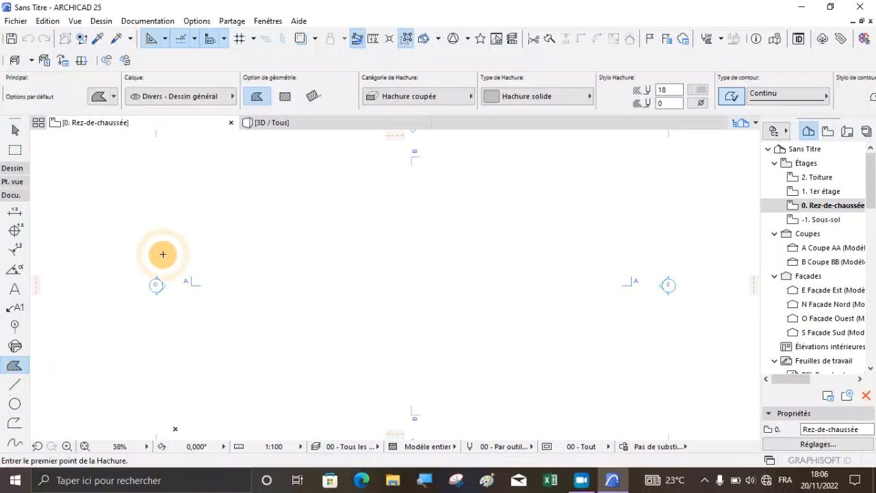
pyautogui.click(310, 247)
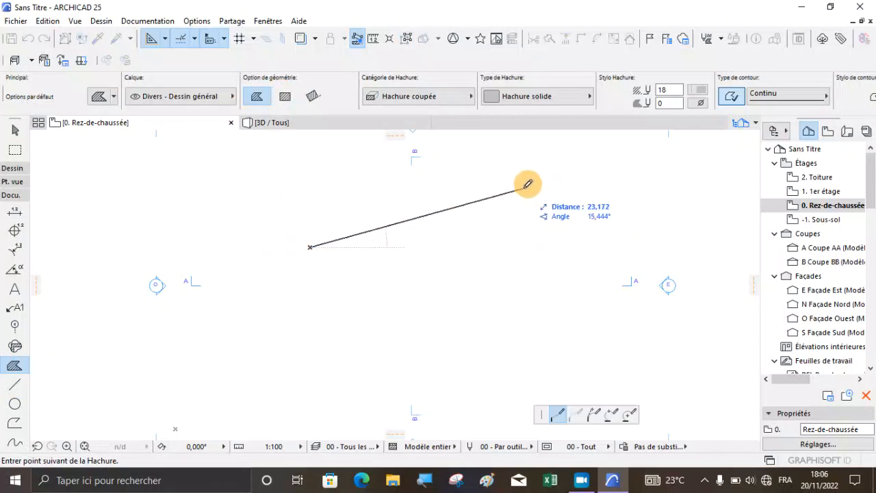
pyautogui.click(533, 192)
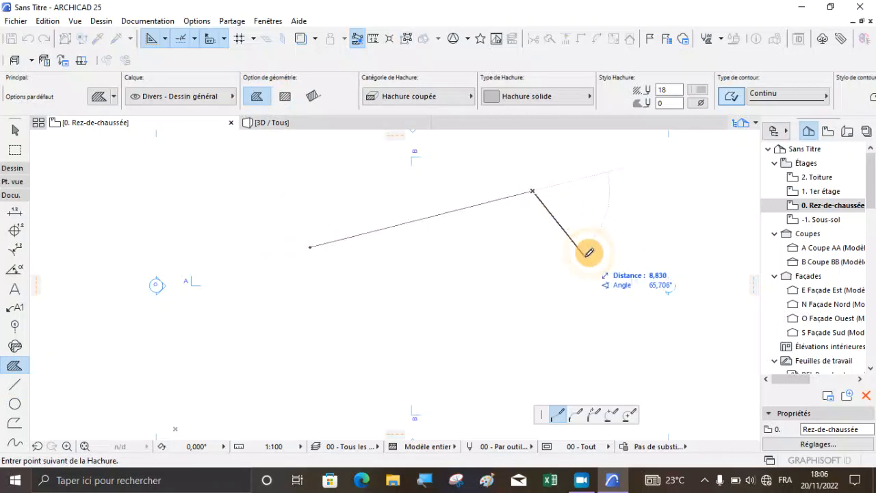
pyautogui.click(614, 296)
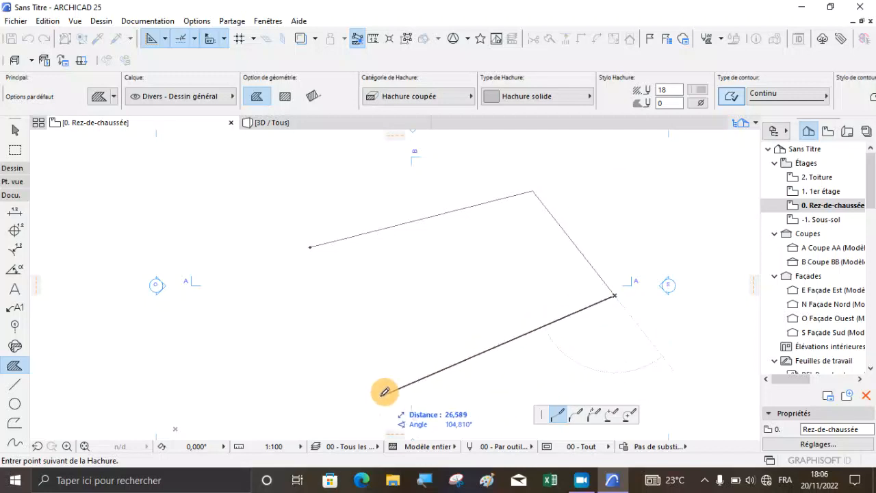
pyautogui.click(307, 420)
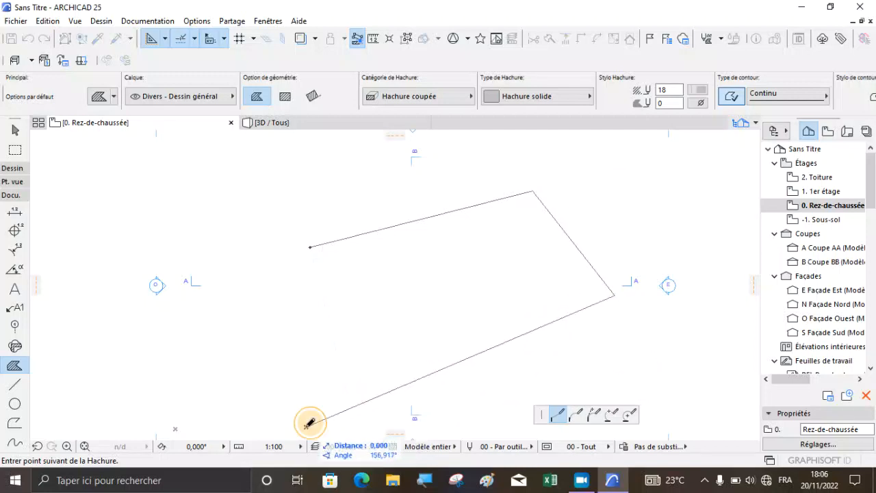
pyautogui.click(239, 404)
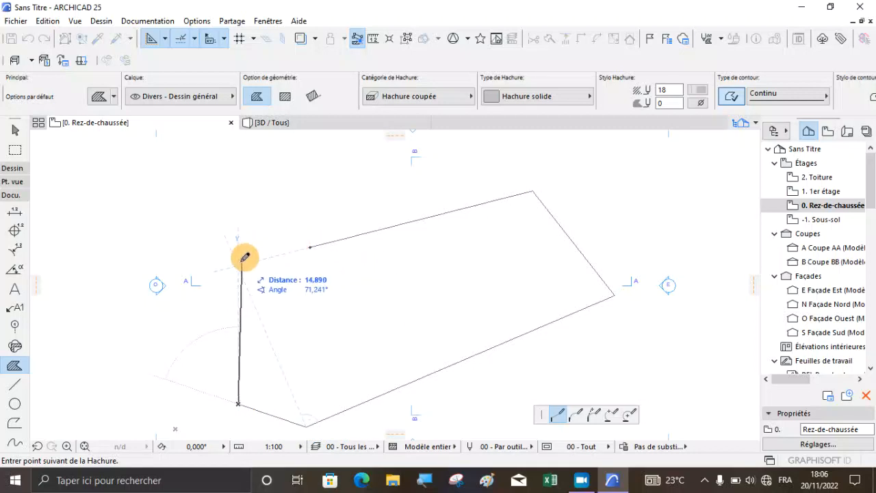
pyautogui.click(310, 247)
pyautogui.scroll(-2, 308, 188)
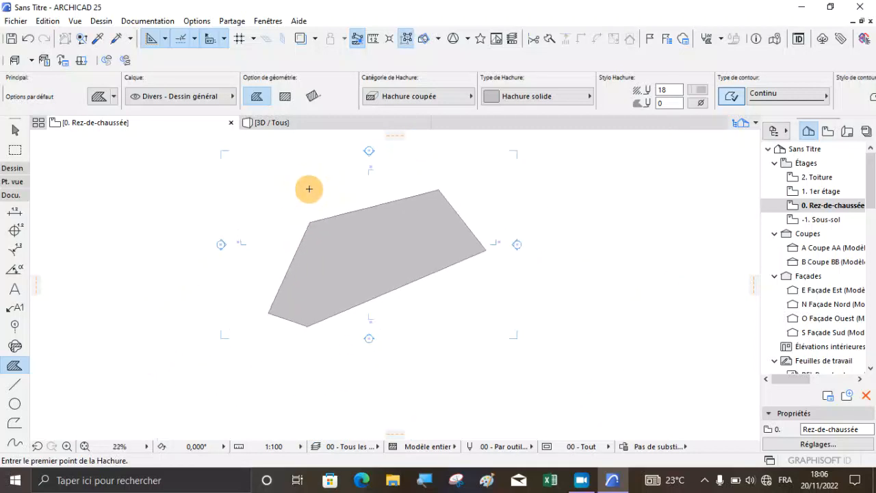
pyautogui.scroll(2, 312, 213)
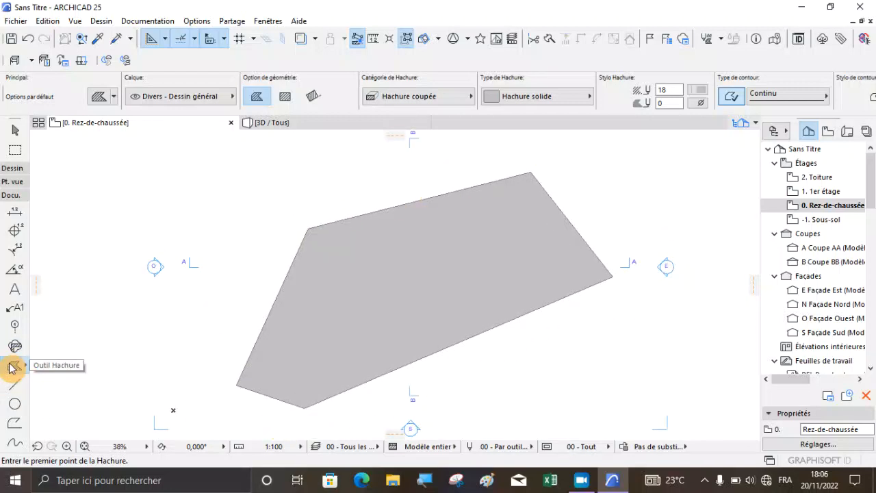
# Trace a terrain mesh over the five corners of the grey fill, on the Terrain - Original layer
pyautogui.click(15, 178)
pyautogui.press('Escape')
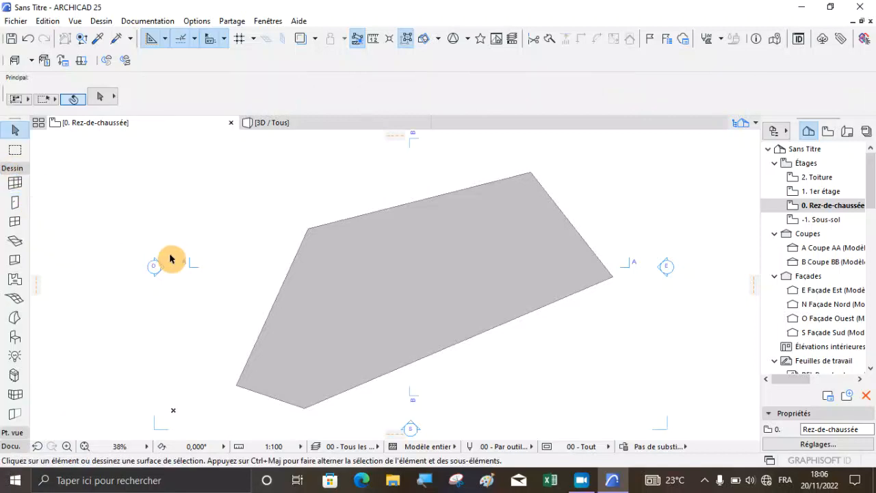
pyautogui.click(22, 302)
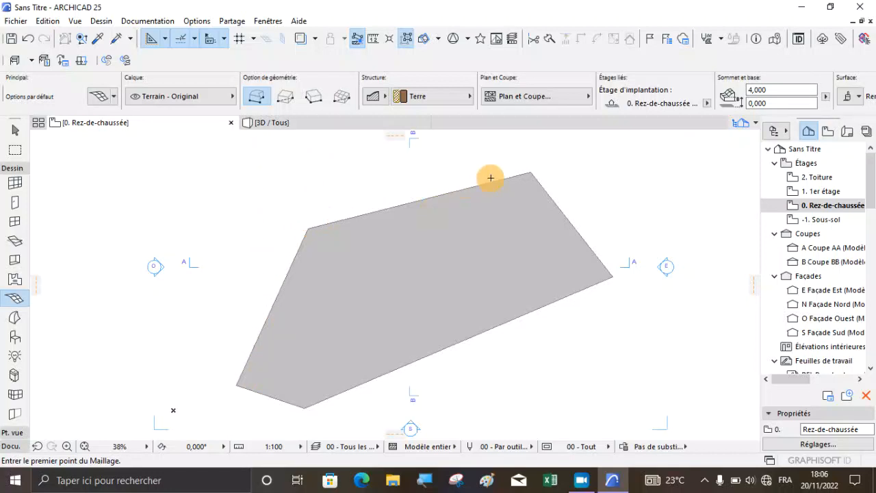
pyautogui.click(234, 382)
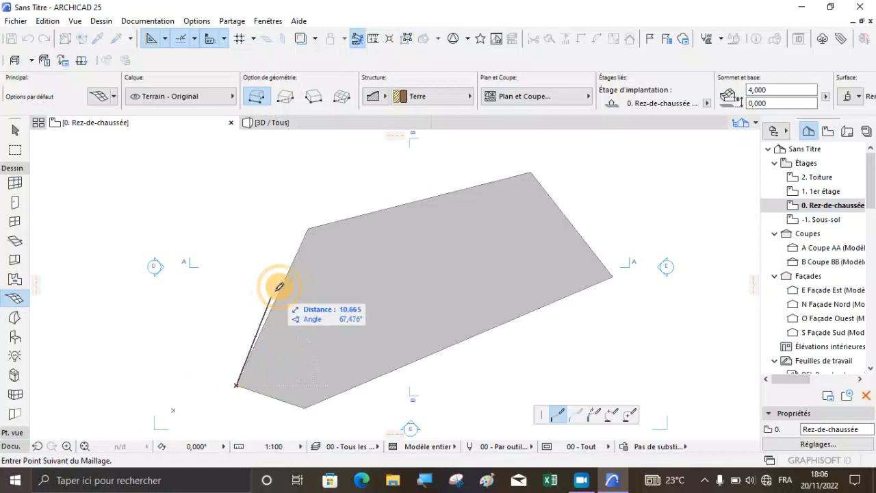
pyautogui.click(308, 228)
pyautogui.click(531, 173)
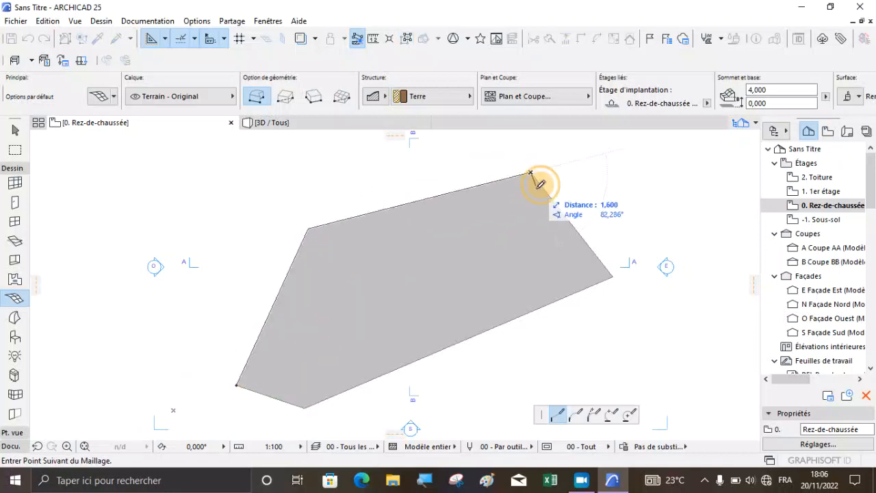
pyautogui.click(612, 277)
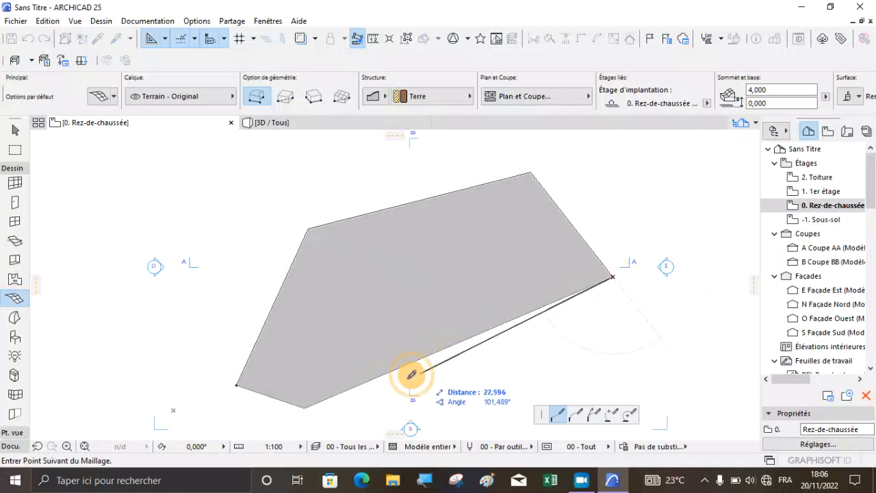
pyautogui.click(310, 404)
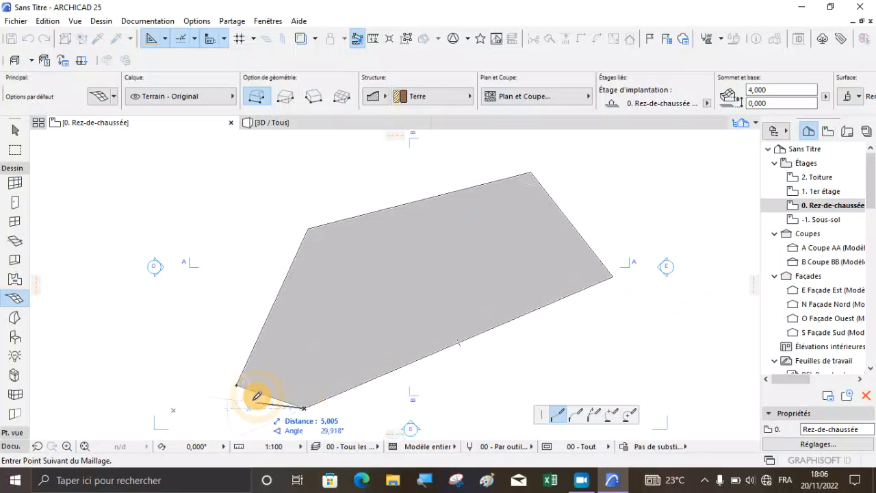
pyautogui.click(237, 381)
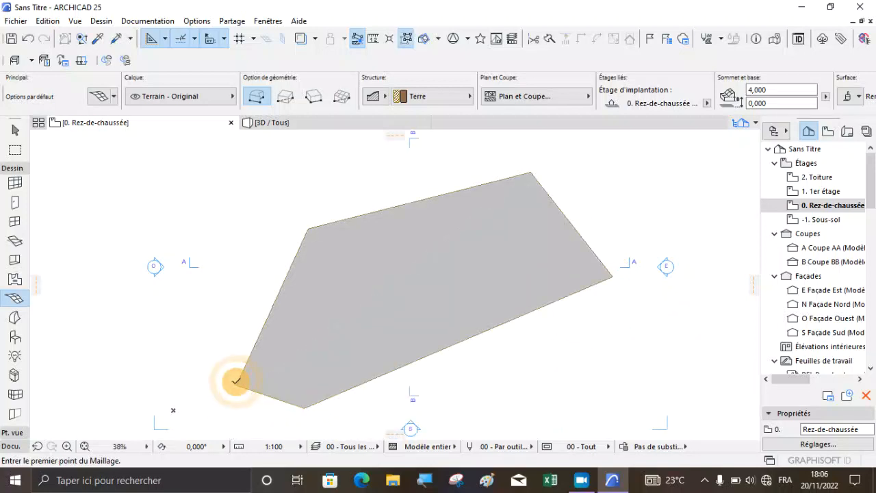
pyautogui.scroll(3, 288, 297)
pyautogui.scroll(-5, 310, 262)
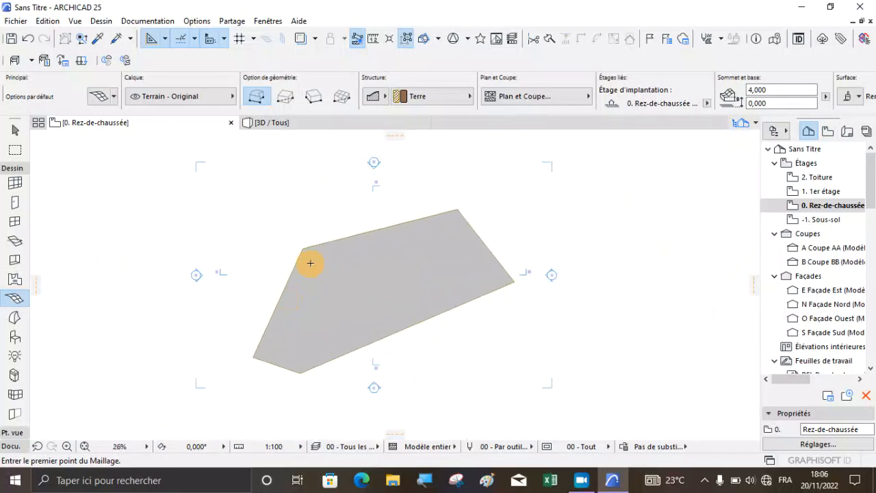
# Examine the flat grass terrain mesh in 3D by orbiting around its top surface and its earth sides
pyautogui.click(294, 129)
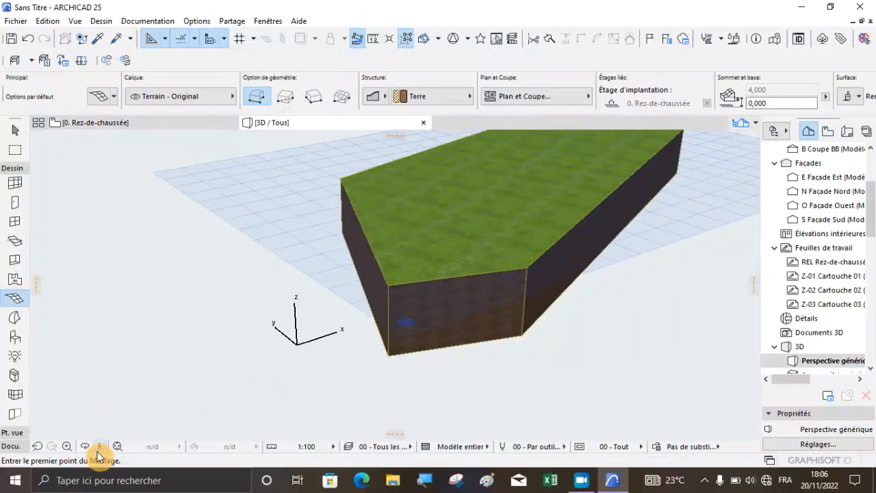
pyautogui.click(84, 446)
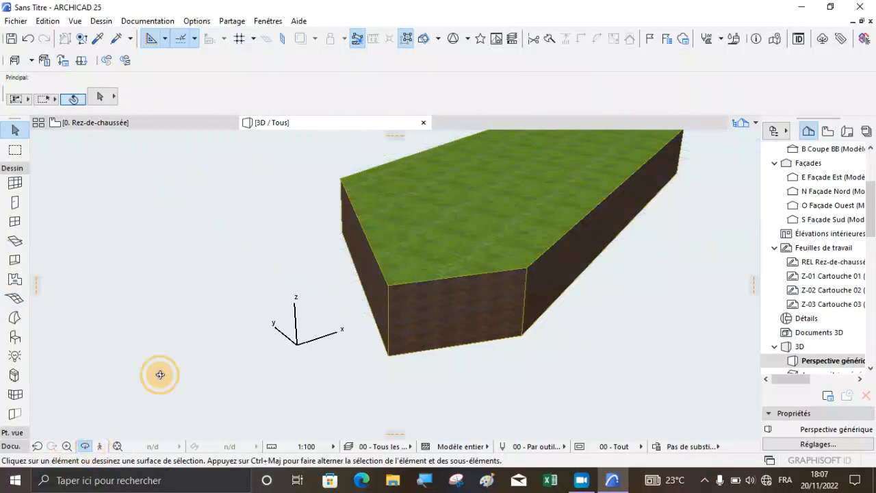
pyautogui.moveTo(438, 195); pyautogui.dragTo(399, 286)
pyautogui.moveTo(242, 265); pyautogui.dragTo(405, 255)
pyautogui.moveTo(305, 265); pyautogui.dragTo(270, 215)
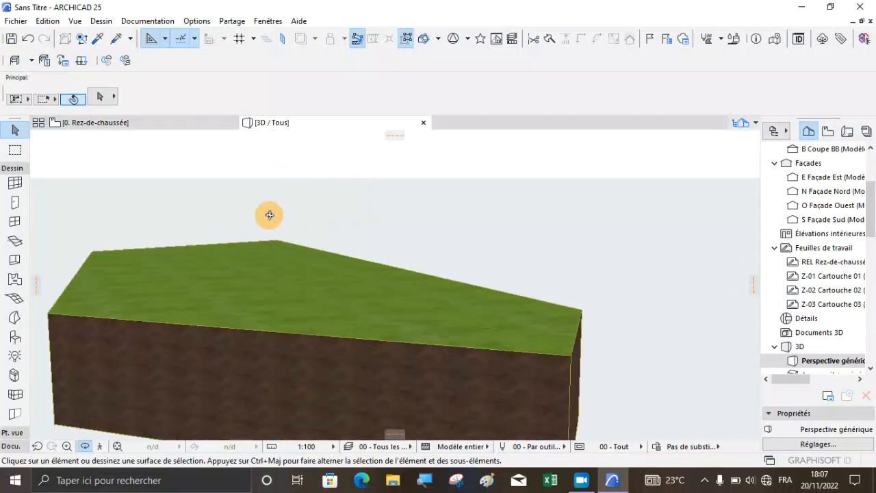
pyautogui.moveTo(332, 261); pyautogui.dragTo(391, 234)
pyautogui.moveTo(517, 305); pyautogui.dragTo(337, 185)
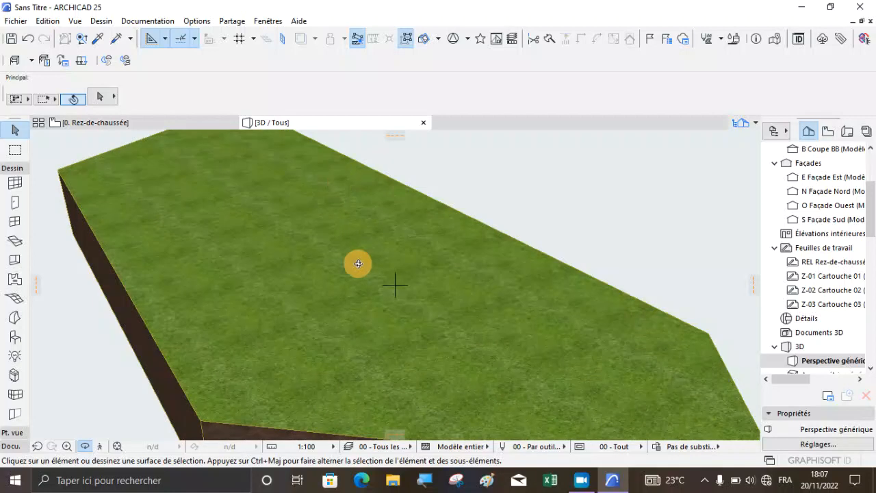
pyautogui.moveTo(358, 263); pyautogui.dragTo(319, 275)
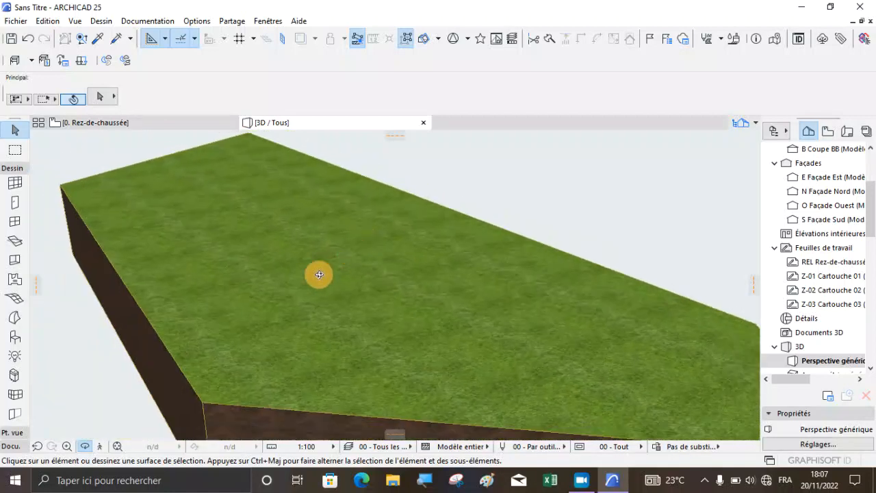
pyautogui.moveTo(382, 312); pyautogui.dragTo(453, 219)
pyautogui.moveTo(545, 197); pyautogui.dragTo(428, 176)
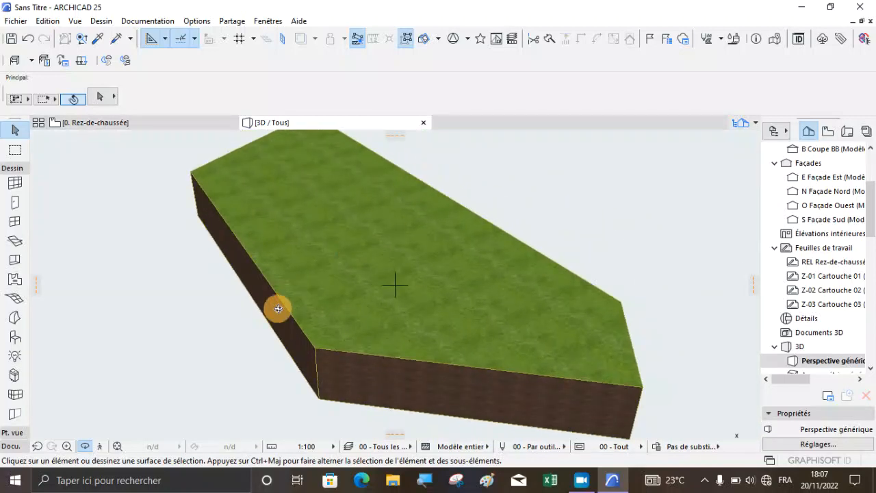
pyautogui.scroll(-2, 276, 308)
pyautogui.scroll(4, 340, 187)
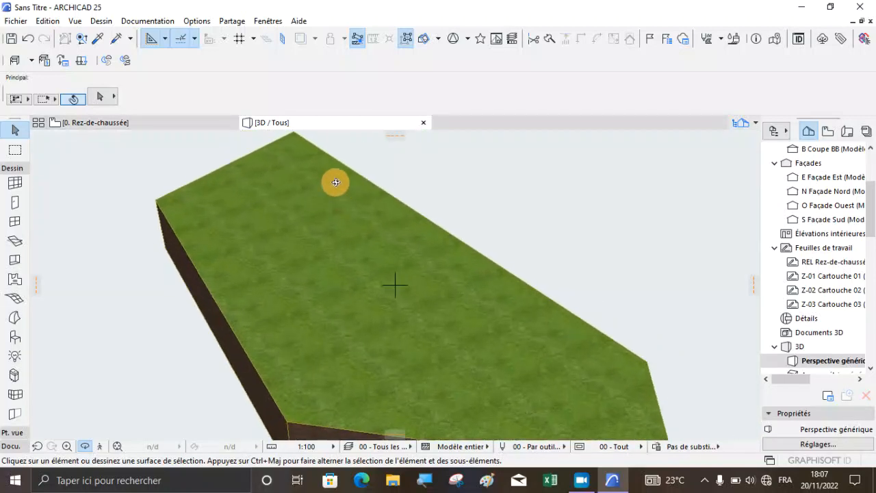
# Return to the ground-floor plan with the plot outline in view
pyautogui.click(104, 123)
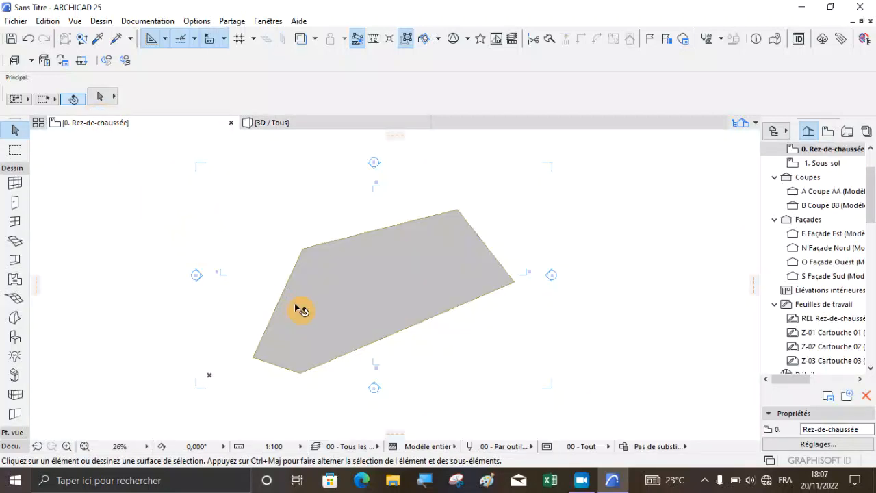
pyautogui.scroll(3, 298, 308)
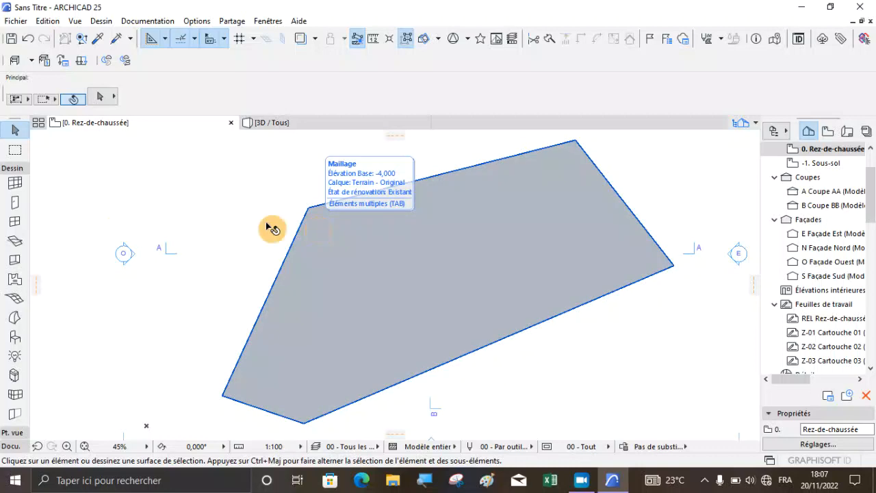
pyautogui.scroll(-2, 331, 239)
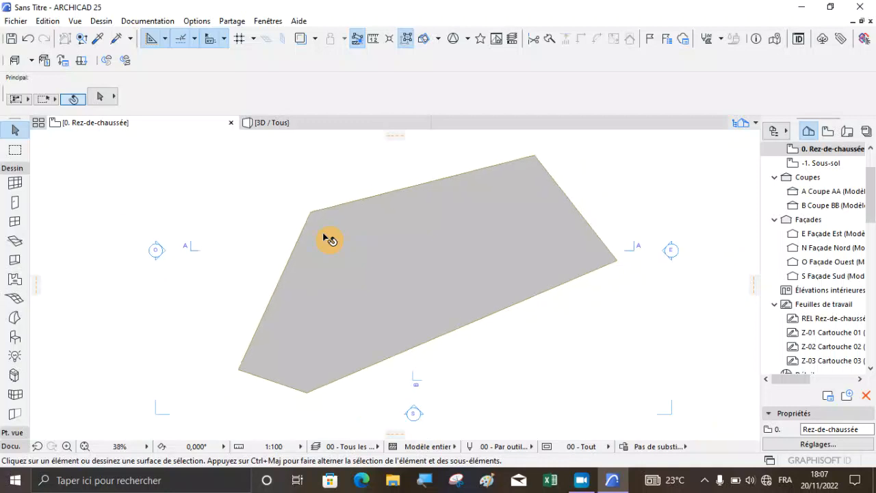
# Draw an open spline contour line that curves round the plot's left part and follows its lower edge to the right corner
pyautogui.click(19, 445)
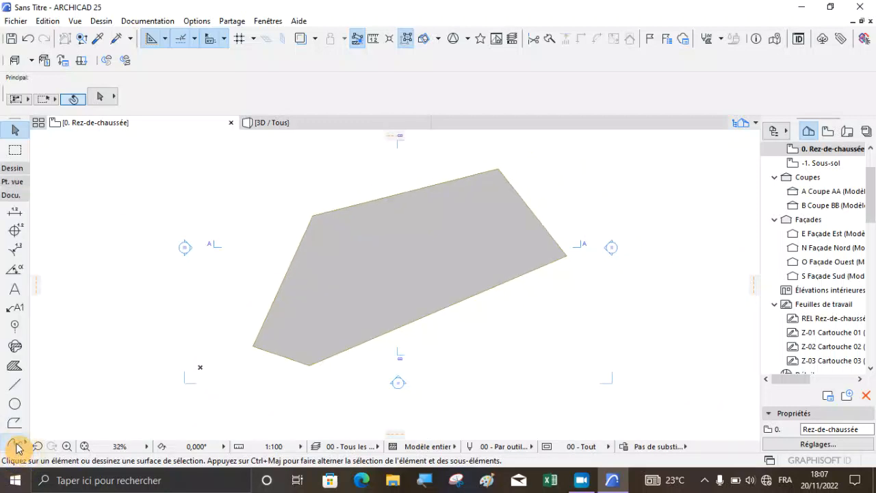
pyautogui.scroll(-3, 15, 418)
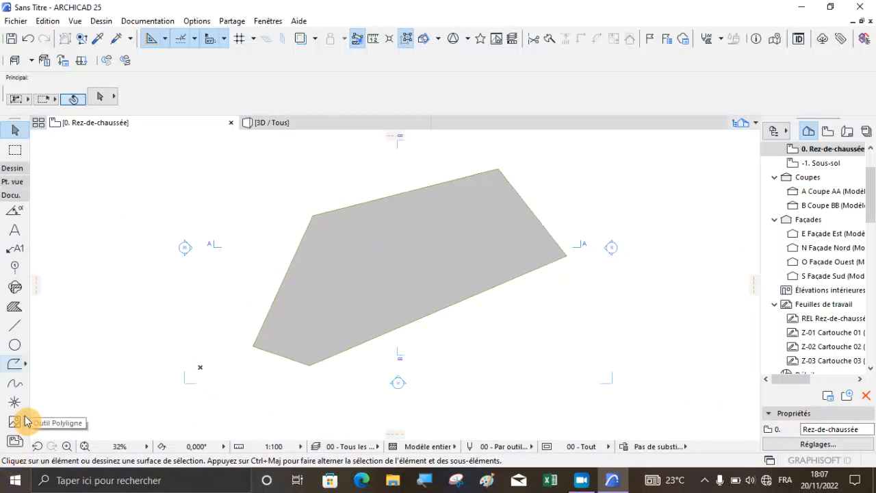
pyautogui.click(13, 382)
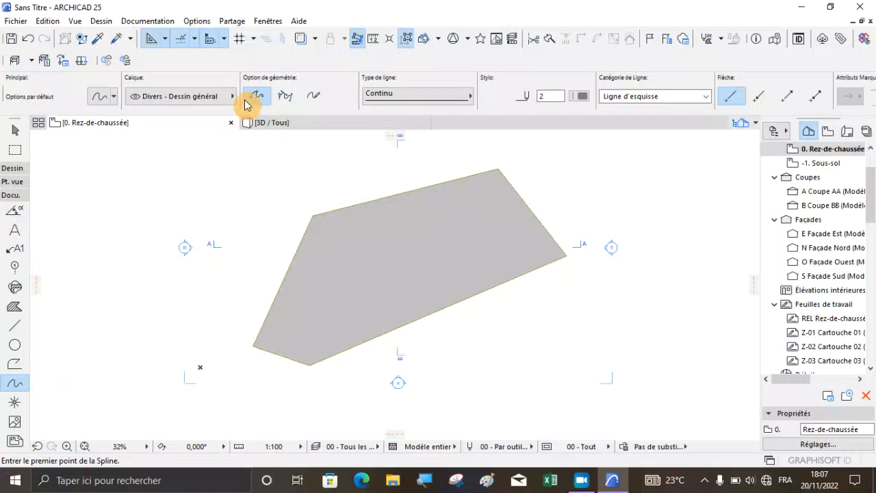
pyautogui.scroll(2, 305, 368)
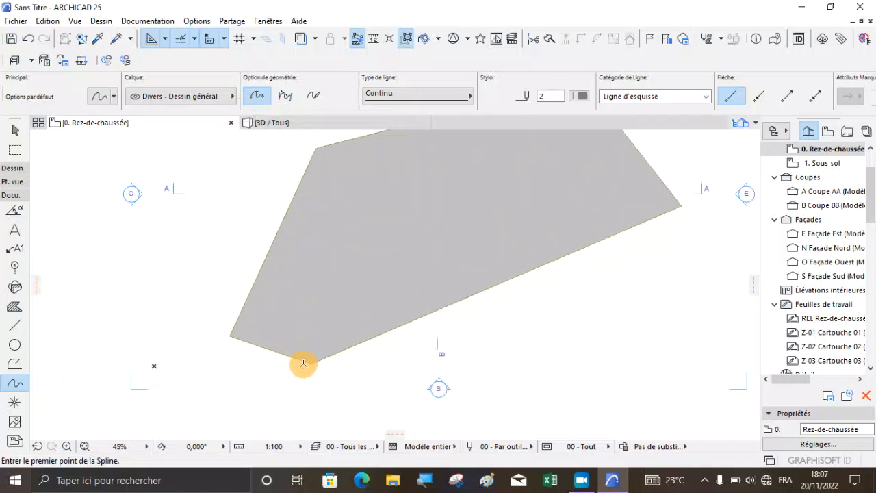
pyautogui.scroll(-2, 304, 358)
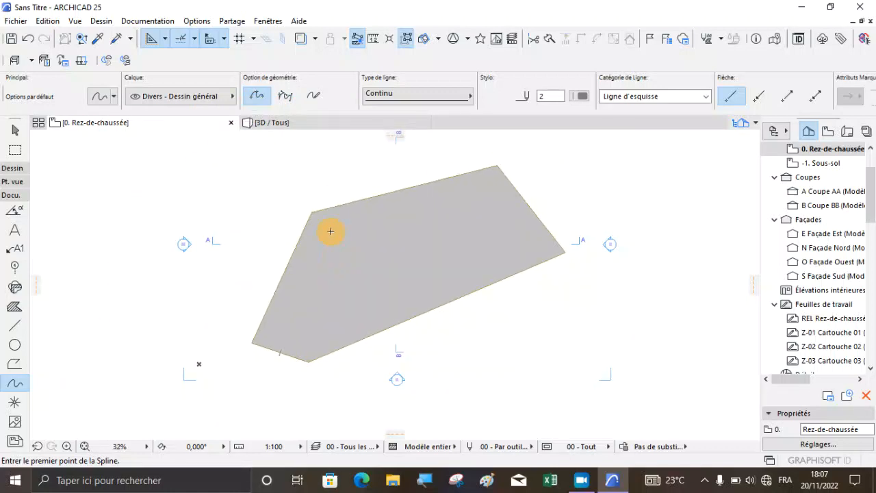
pyautogui.click(318, 264)
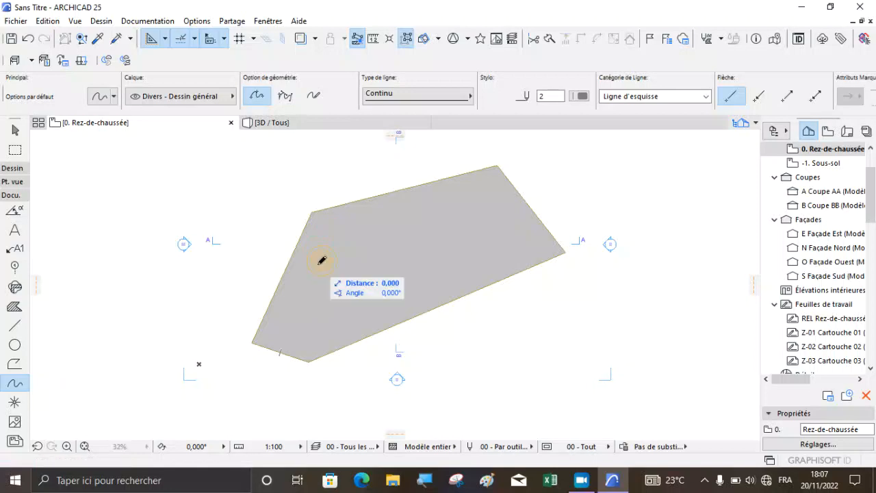
pyautogui.click(304, 307)
pyautogui.click(370, 320)
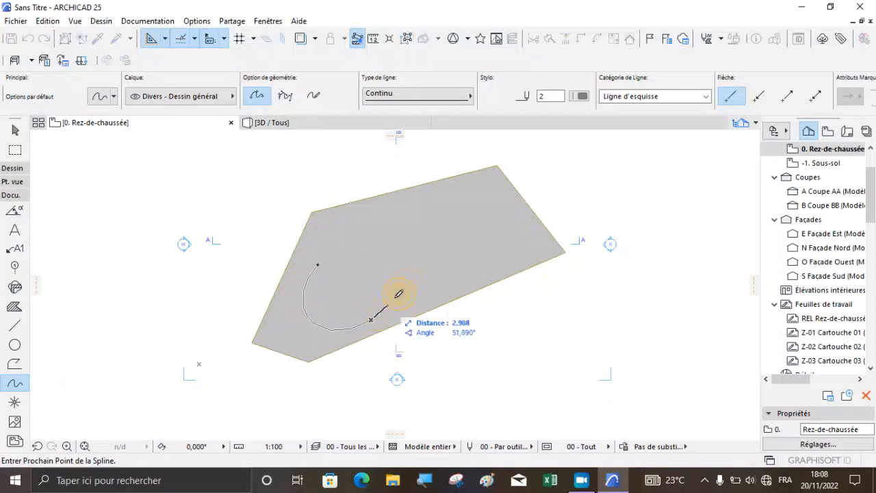
pyautogui.click(503, 259)
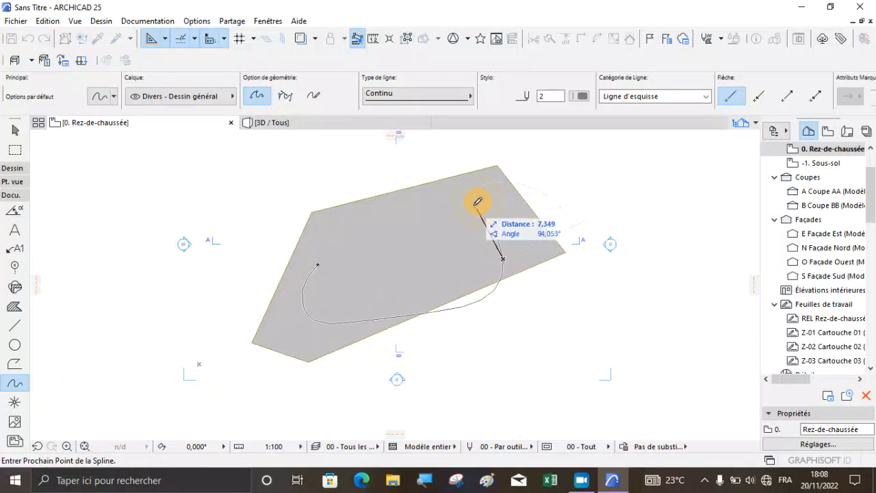
pyautogui.click(562, 250)
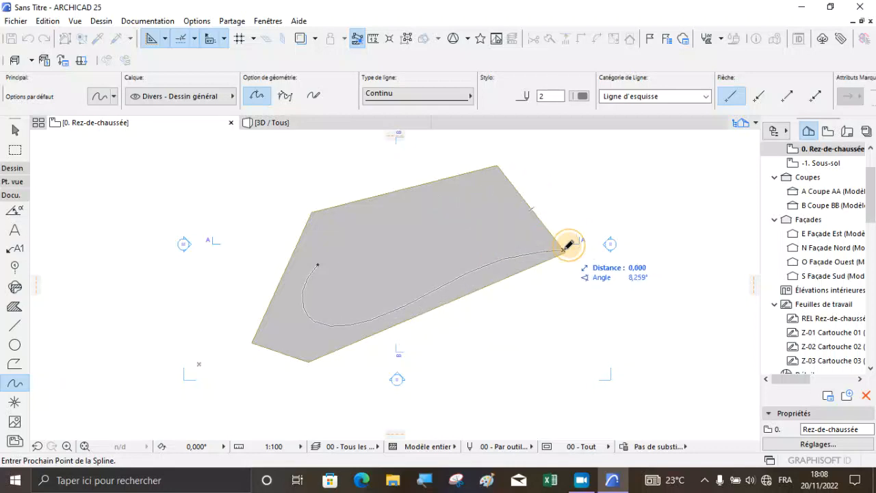
pyautogui.rightClick(584, 243)
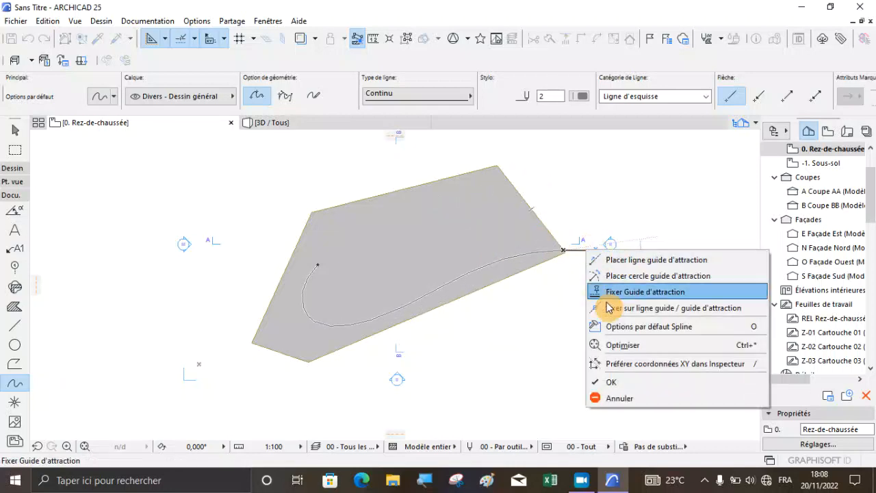
pyautogui.click(612, 383)
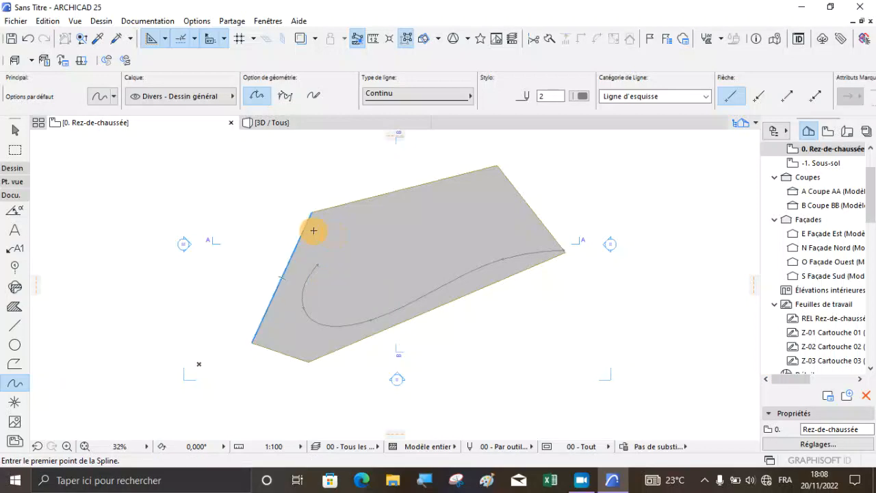
# Draw a closed oval spline in the middle of the plot as the platform outline
pyautogui.click(411, 258)
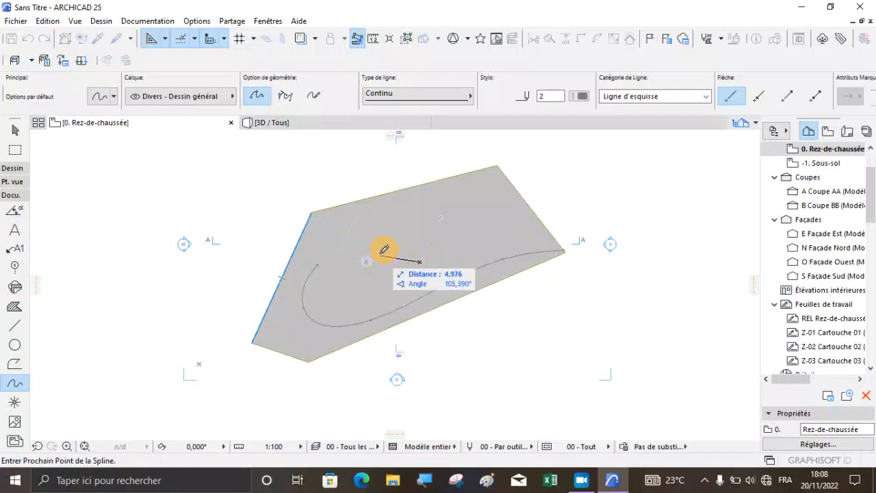
pyautogui.click(415, 226)
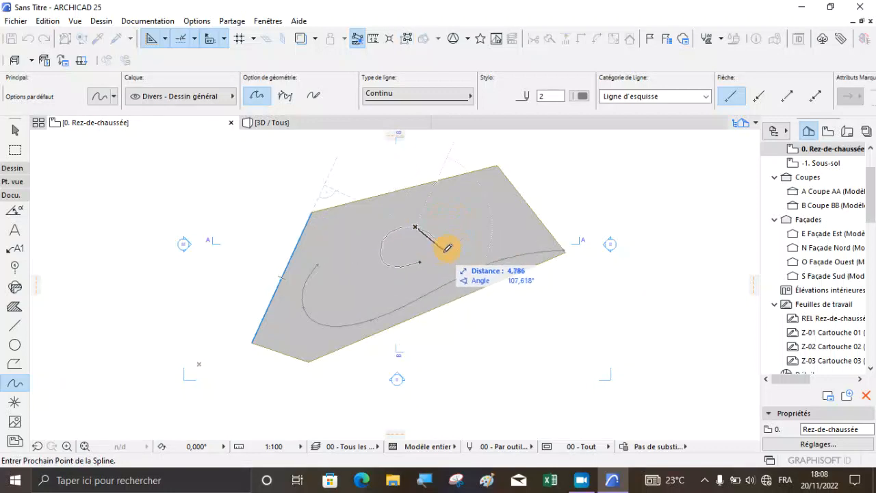
pyautogui.click(457, 239)
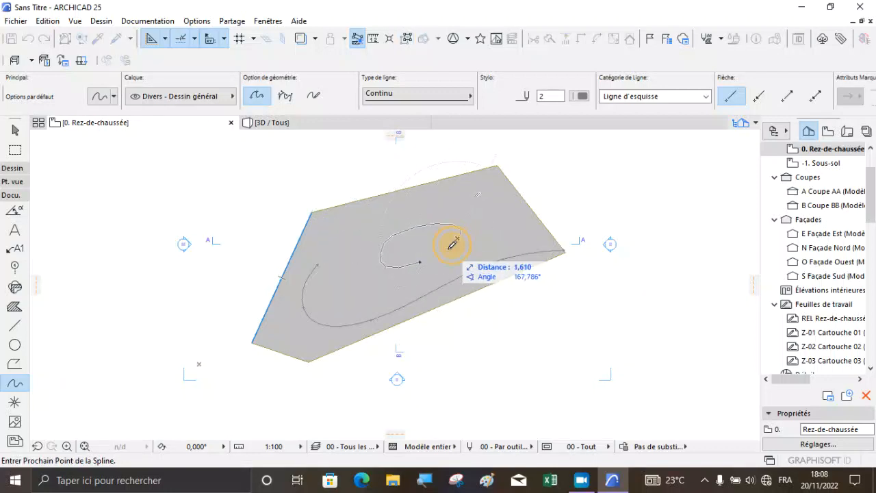
pyautogui.click(414, 258)
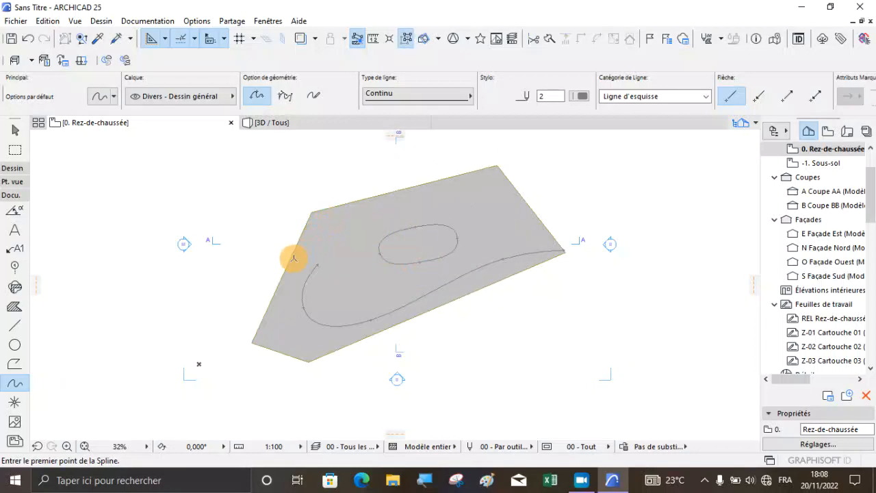
# Draw a wavy spline contour line from the plot's upper edge, above the oval, to its right edge
pyautogui.click(348, 203)
pyautogui.click(408, 215)
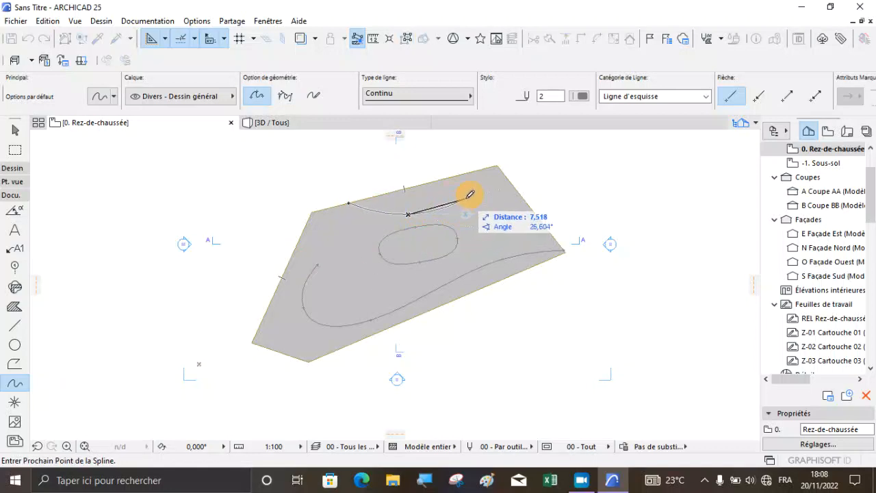
pyautogui.click(466, 199)
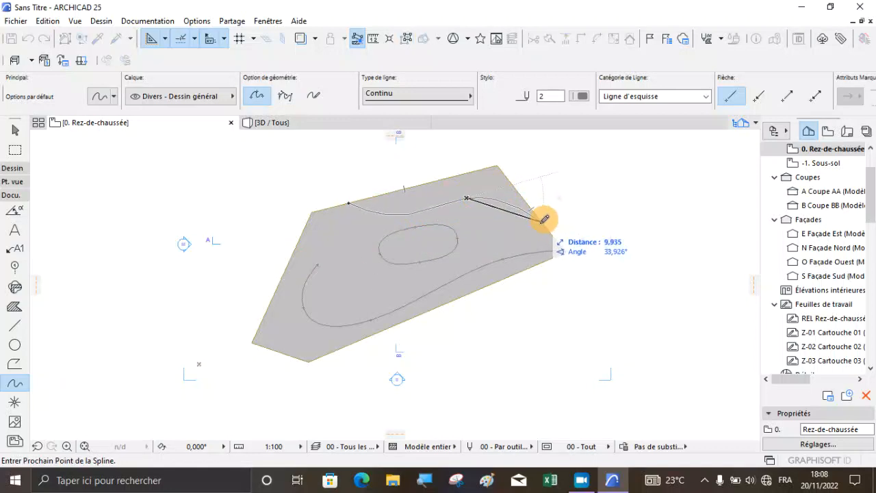
pyautogui.rightClick(547, 220)
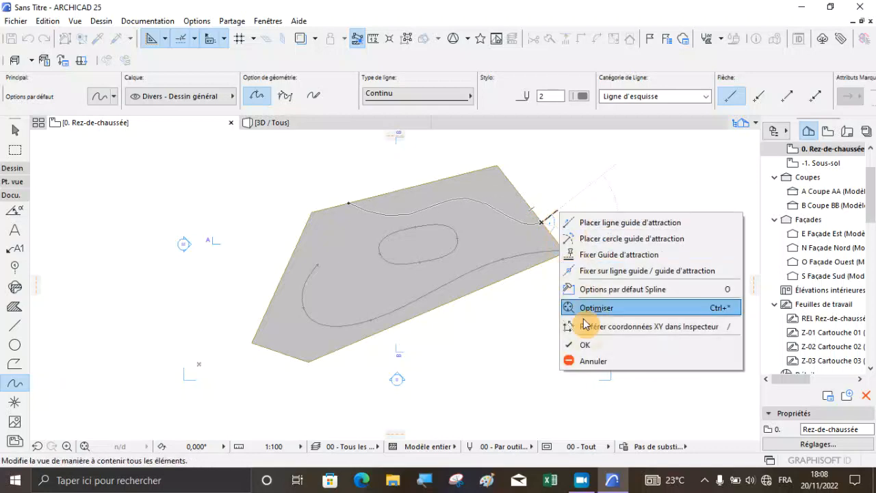
pyautogui.click(585, 345)
pyautogui.press('Escape')
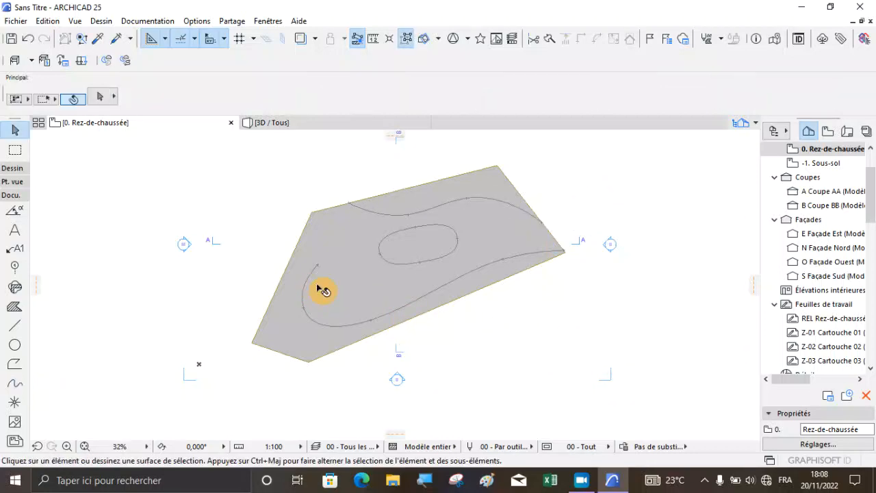
# Stretch the free left end of the lower contour spline inward, towards the oval
pyautogui.click(317, 276)
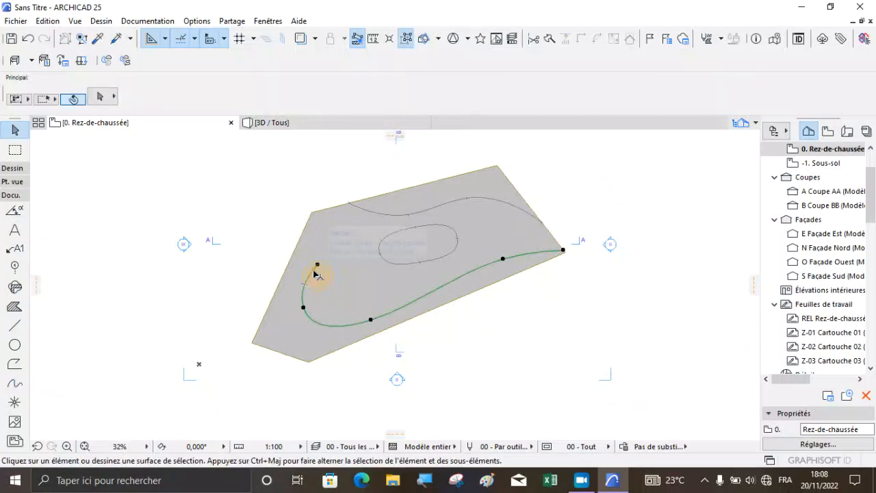
pyautogui.scroll(2, 319, 271)
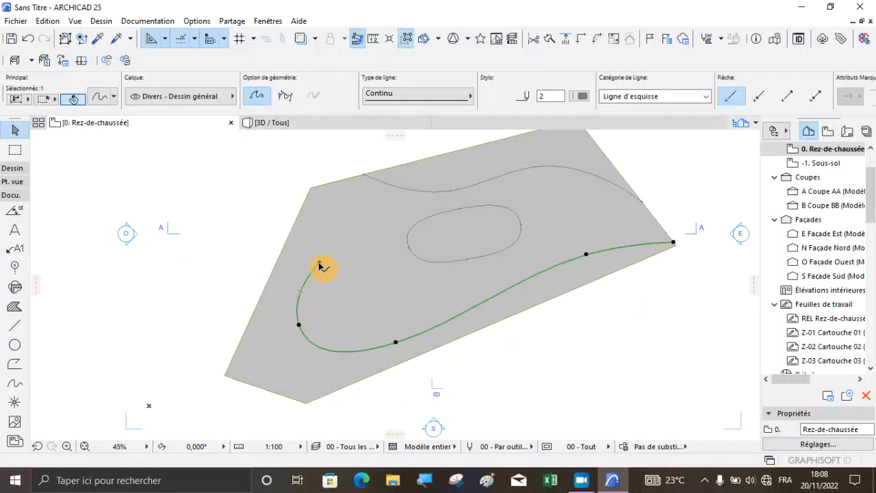
pyautogui.click(320, 266)
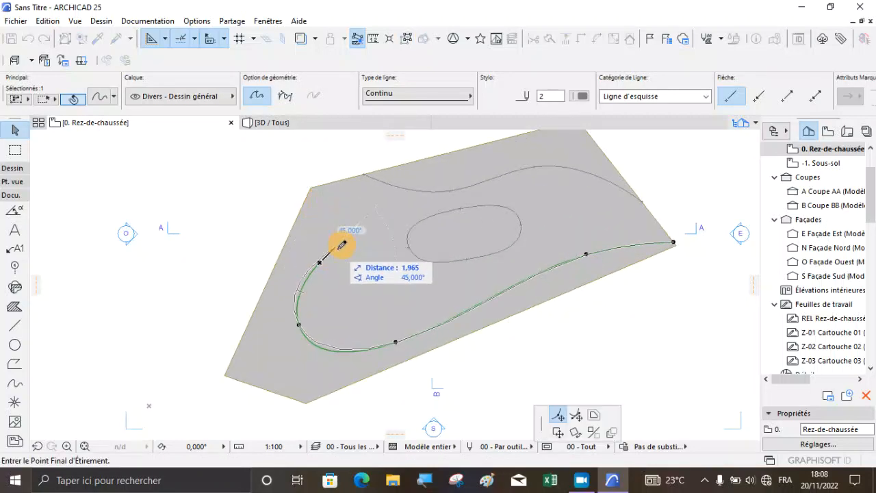
pyautogui.click(350, 246)
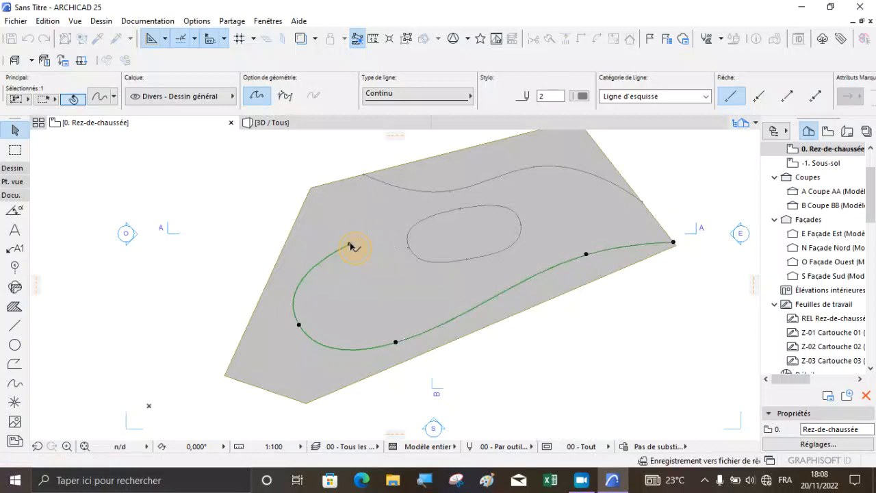
# Stretch the free left end of the lower contour spline out past the plot's left edge, near its upper-left corner
pyautogui.click(348, 244)
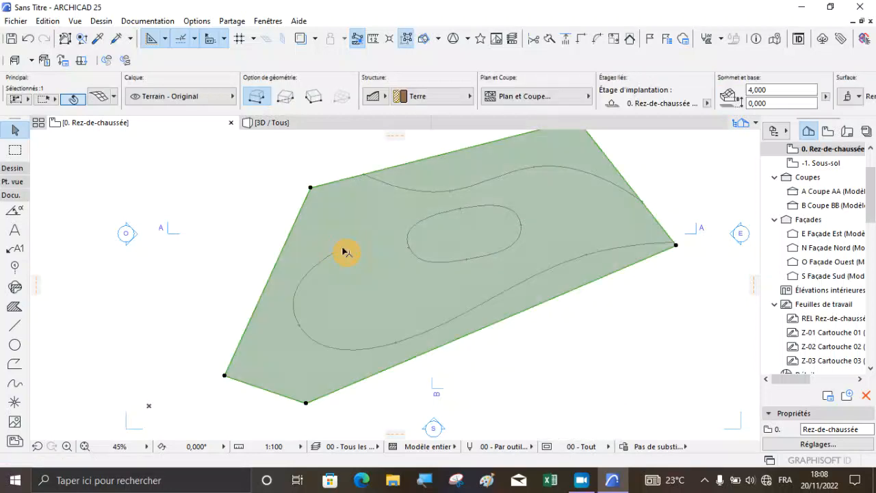
pyautogui.click(345, 252)
pyautogui.click(350, 244)
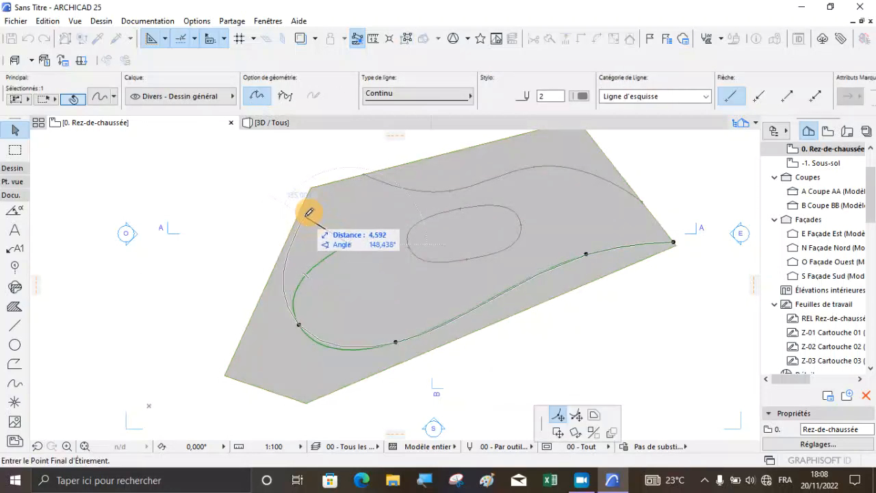
pyautogui.click(291, 186)
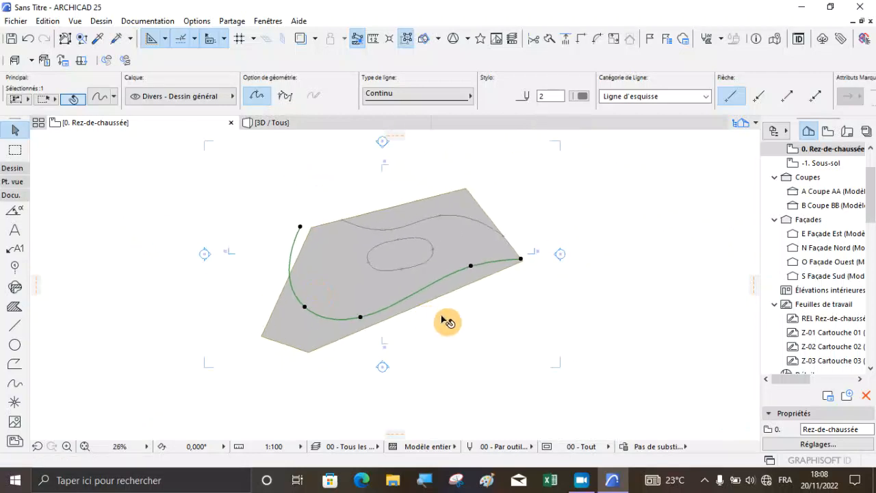
pyautogui.press('Escape')
# Trim off the part of the lower contour spline that extends outside the plot's left edge
pyautogui.scroll(2, 387, 293)
pyautogui.scroll(-3, 386, 292)
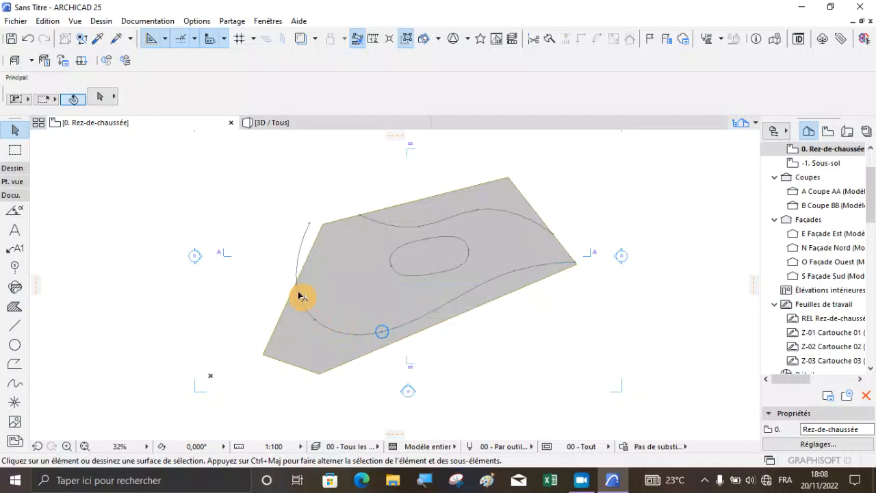
pyautogui.scroll(4, 304, 259)
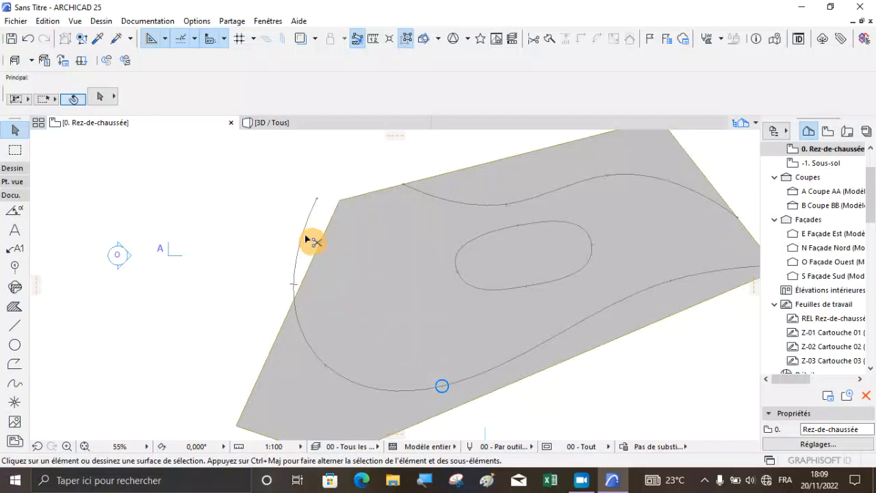
pyautogui.keyDown('ctrl'); pyautogui.click(302, 244); pyautogui.keyUp('ctrl')
pyautogui.scroll(-3, 235, 267)
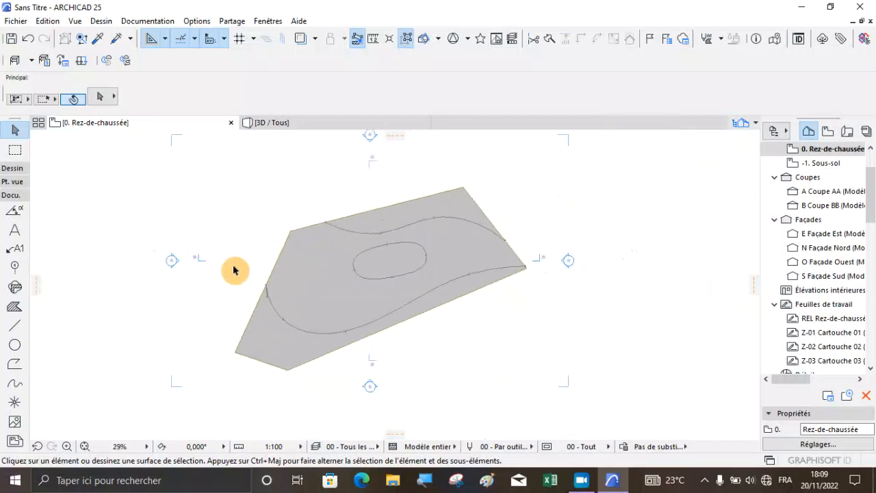
pyautogui.scroll(3, 510, 275)
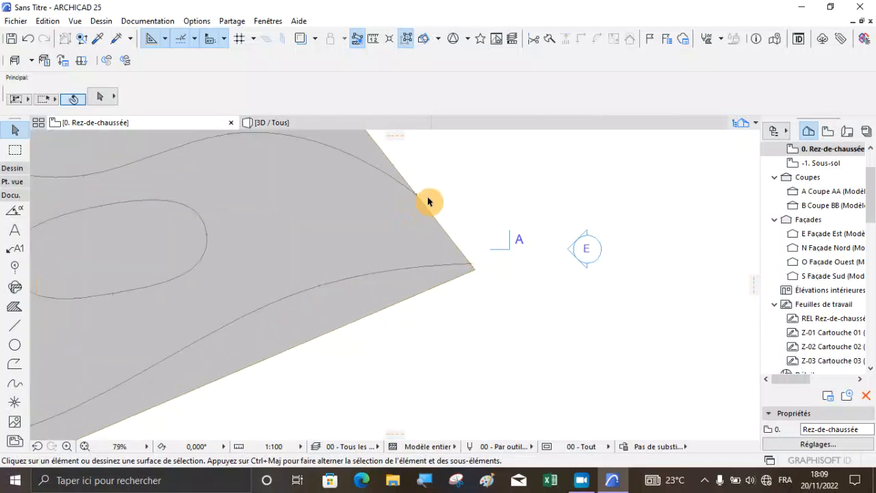
pyautogui.scroll(-3, 425, 233)
pyautogui.scroll(2, 265, 364)
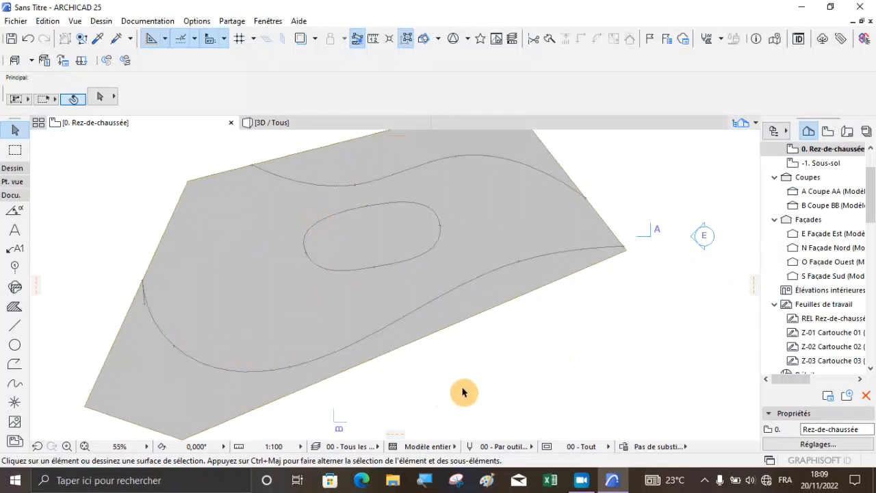
pyautogui.scroll(-1, 370, 364)
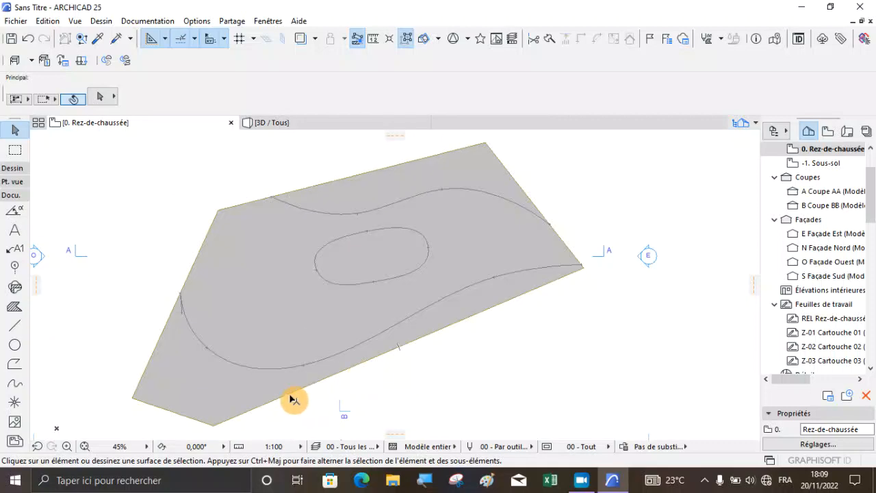
# Add points to the terrain mesh along the lower contour spline with the Mesh tool, fitted to user ridges (Raccord aux arêtes utilisateur)
pyautogui.click(294, 399)
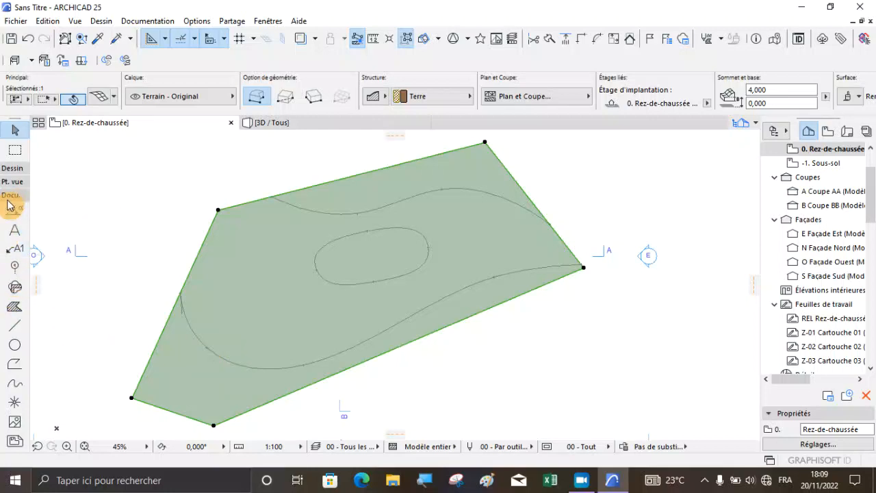
pyautogui.click(13, 170)
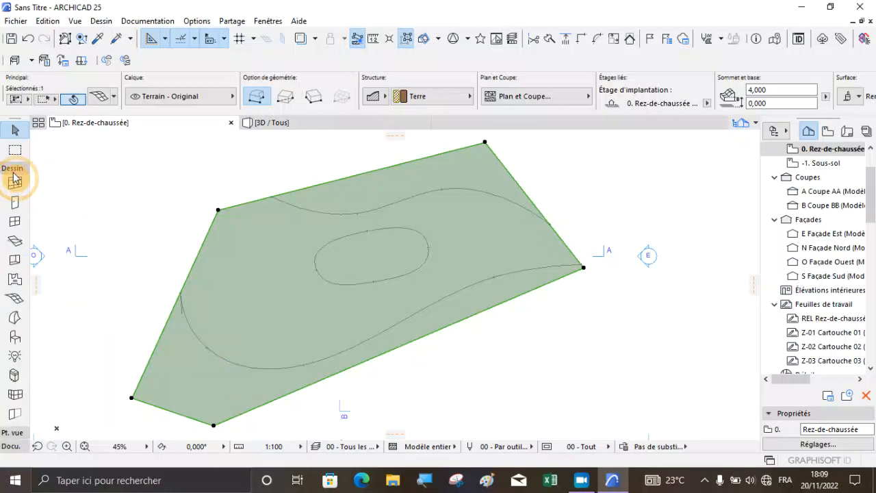
pyautogui.click(11, 305)
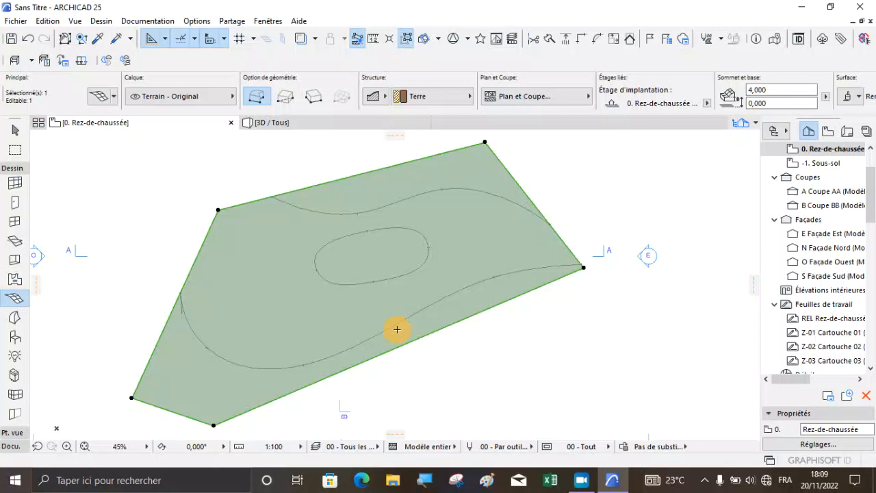
pyautogui.scroll(2, 364, 349)
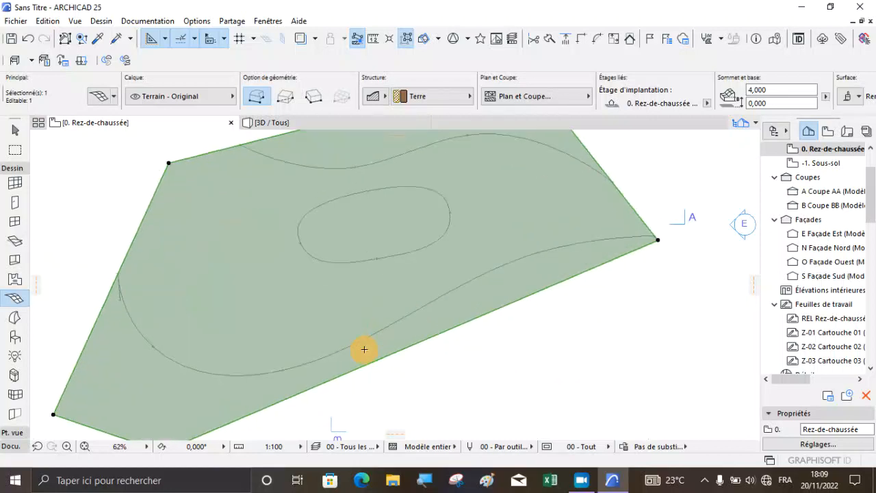
pyautogui.scroll(3, 364, 349)
pyautogui.scroll(-3, 384, 330)
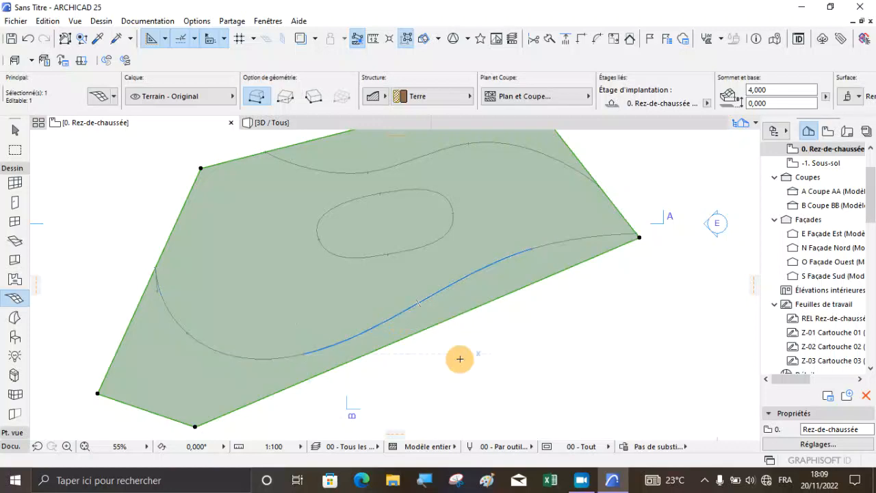
pyautogui.click(297, 355)
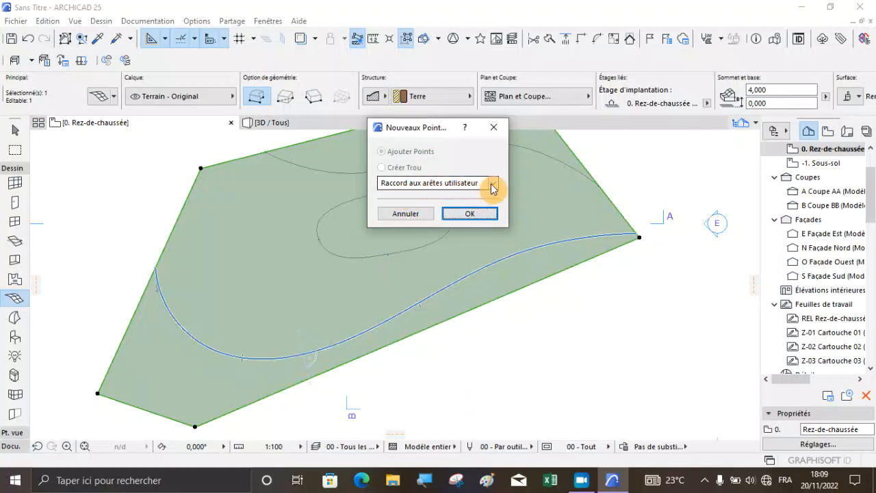
pyautogui.click(460, 217)
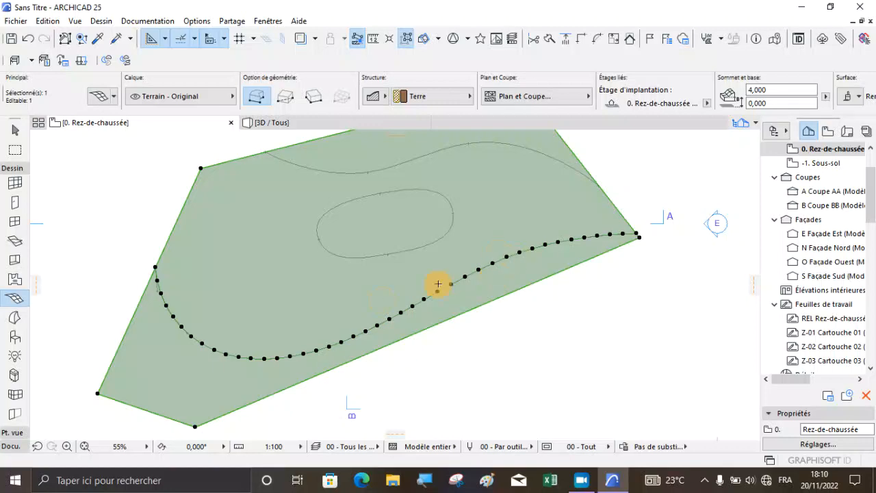
# Add points to the terrain mesh around the oval platform outline, using Ajouter Points with Raccord aux arêtes utilisateur
pyautogui.scroll(-2, 264, 390)
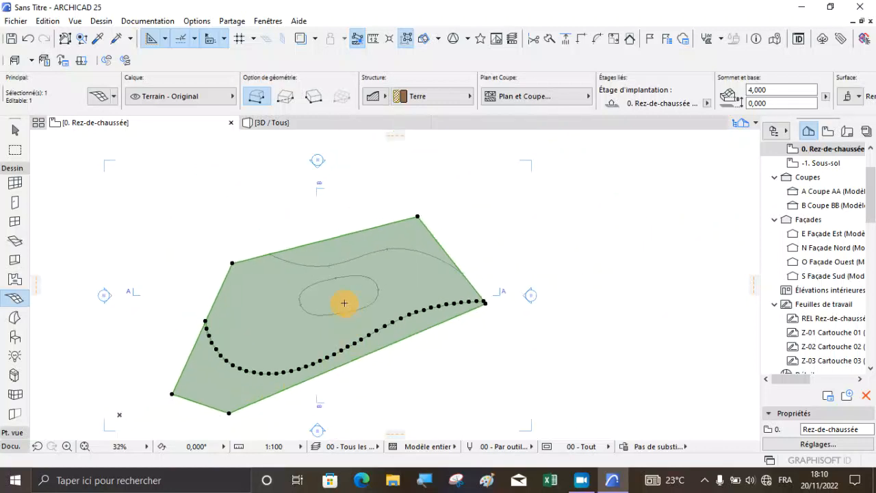
pyautogui.scroll(4, 342, 303)
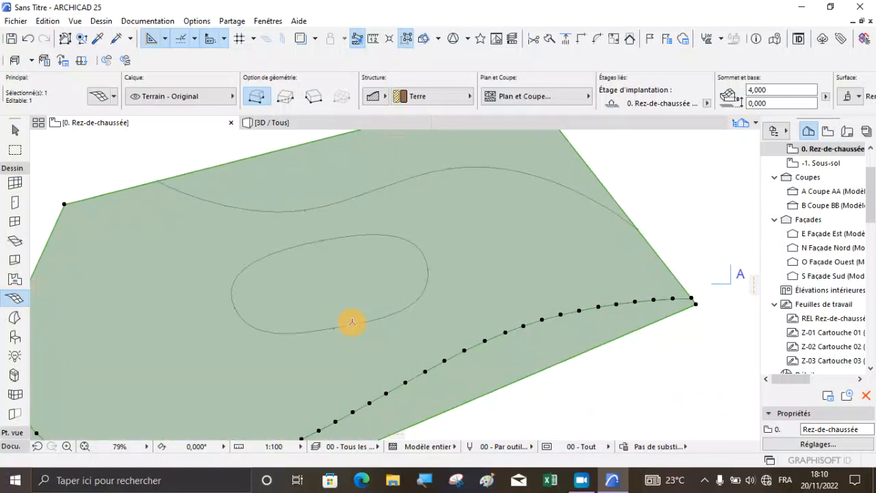
pyautogui.click(312, 335)
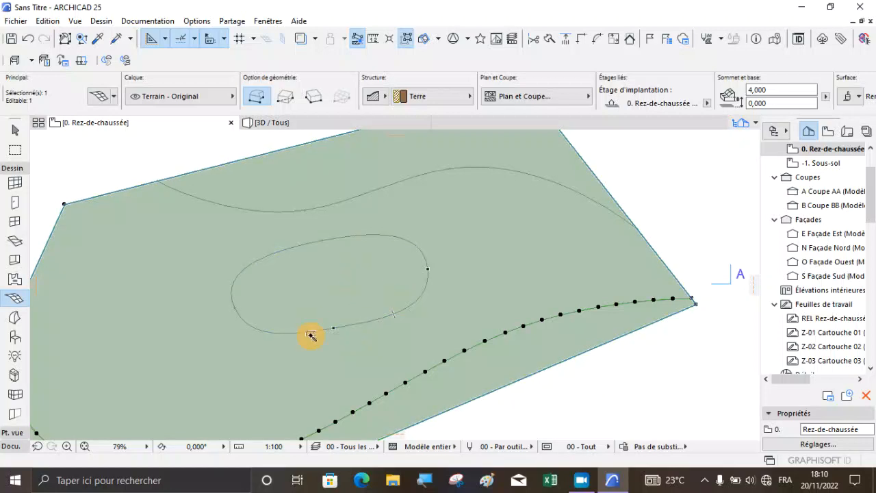
pyautogui.click(315, 333)
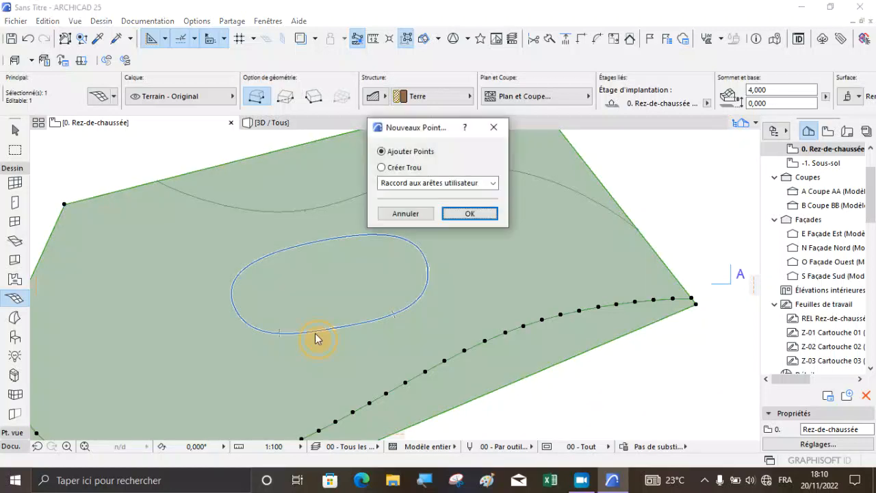
pyautogui.click(470, 214)
# Add mesh points along the upper contour spline, fitted to user ridges, and deselect the mesh
pyautogui.scroll(-3, 405, 358)
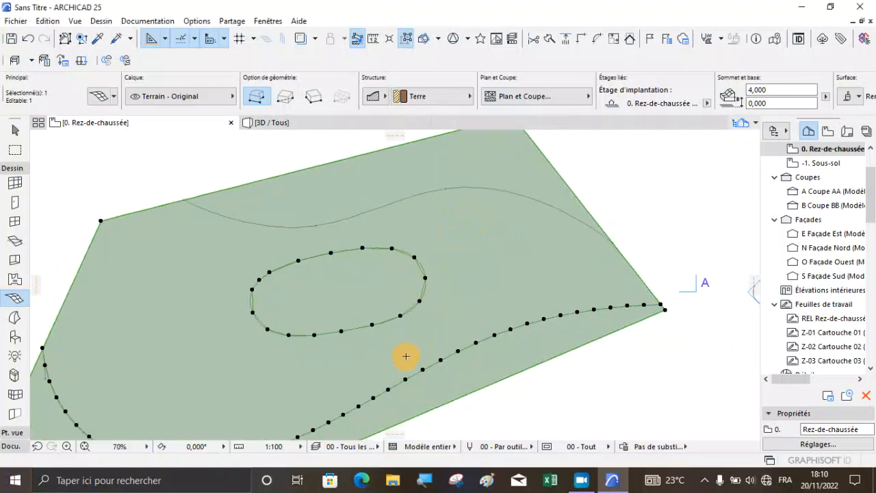
pyautogui.scroll(3, 353, 209)
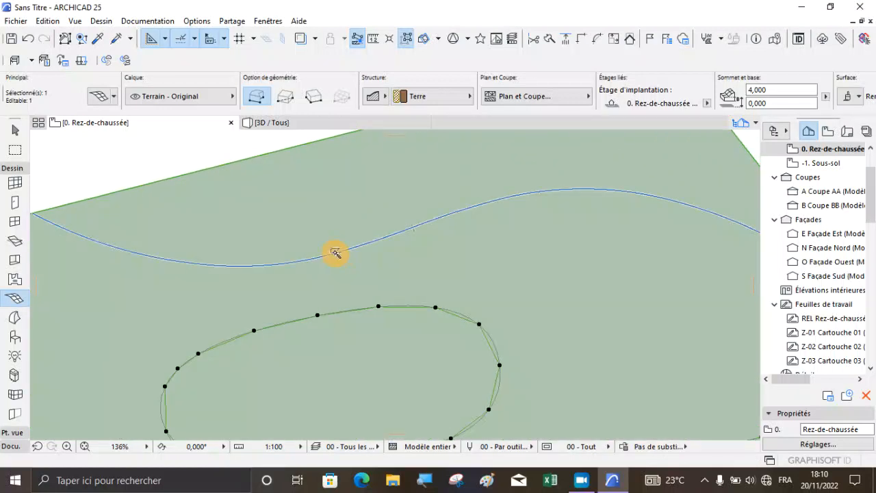
pyautogui.click(369, 243)
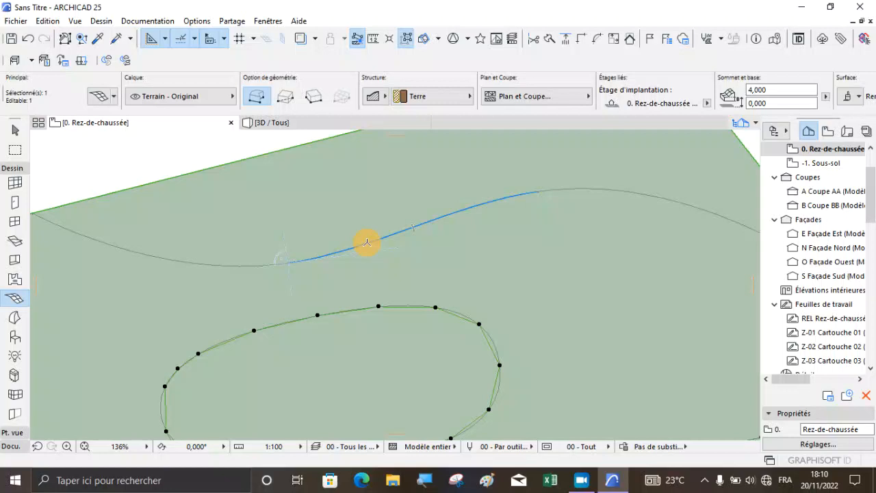
pyautogui.press('space')
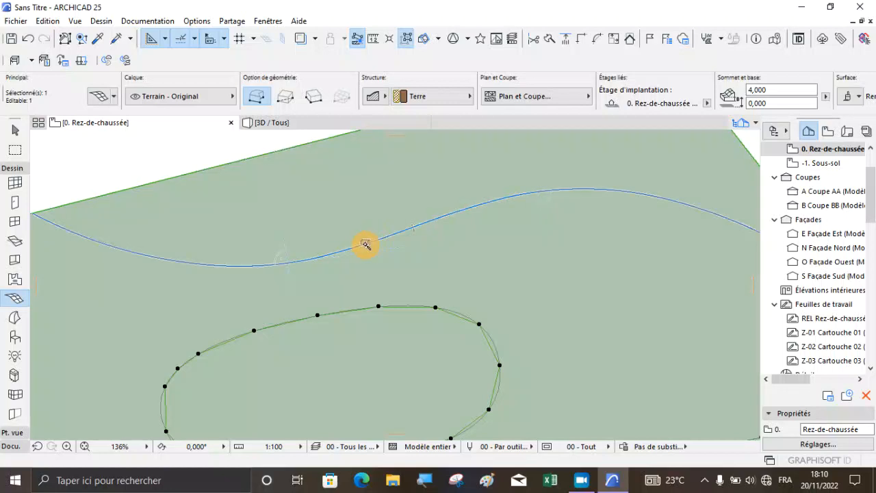
pyautogui.scroll(-3, 365, 244)
pyautogui.click(362, 246)
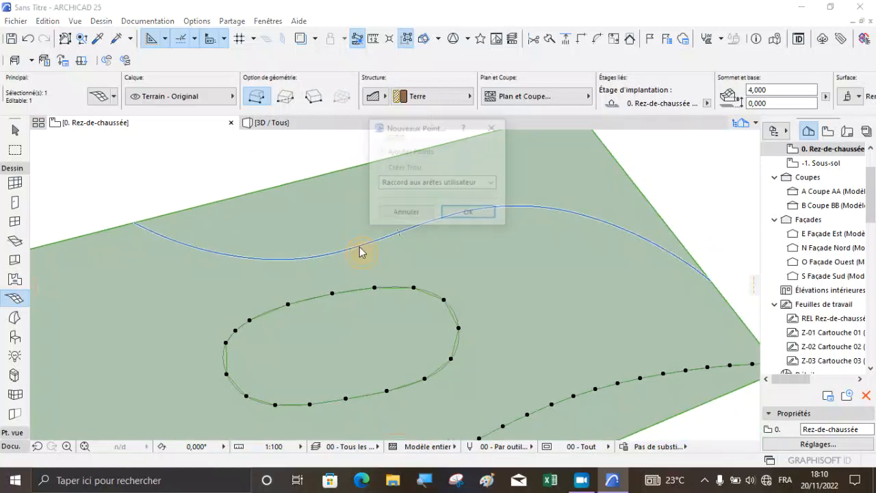
pyautogui.click(448, 218)
pyautogui.scroll(-4, 424, 216)
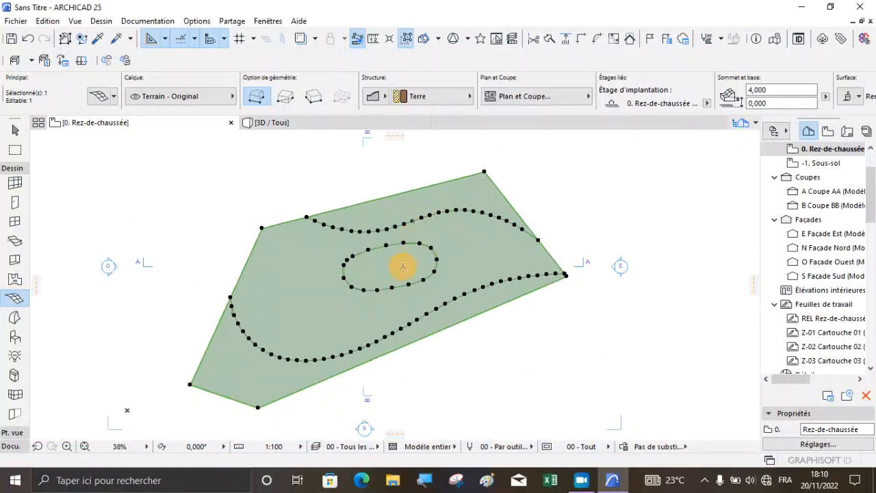
pyautogui.press('Escape')
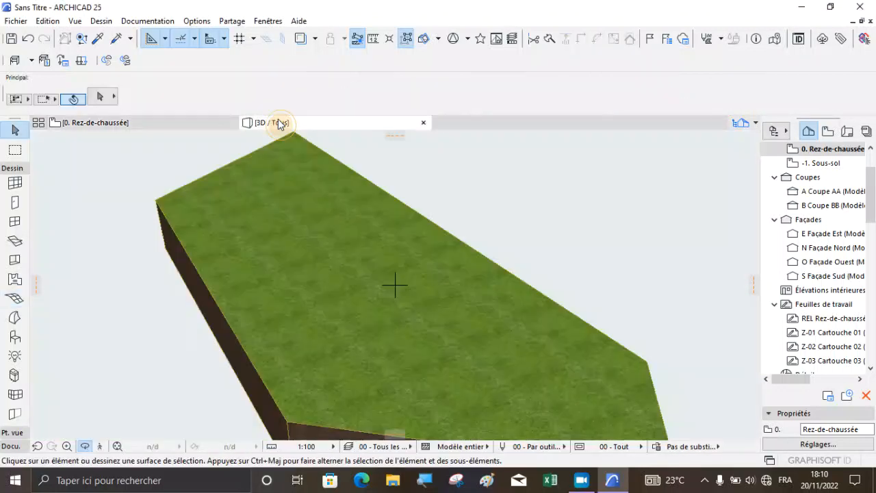
# Examine the contour lines and the oval on the terrain mesh in the 3D view from several angles
pyautogui.click(273, 122)
pyautogui.scroll(1, 352, 294)
pyautogui.keyDown('shift'); pyautogui.moveTo(385, 287); pyautogui.dragTo(398, 270, button='middle'); pyautogui.keyUp('shift')
pyautogui.scroll(3, 397, 270)
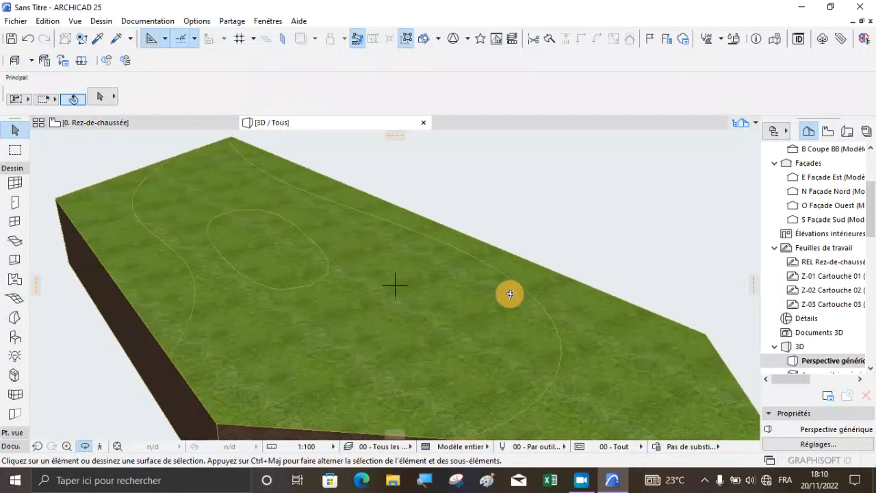
pyautogui.scroll(1, 390, 242)
pyautogui.scroll(-2, 397, 224)
pyautogui.keyDown('shift'); pyautogui.moveTo(362, 301); pyautogui.dragTo(374, 348, button='middle'); pyautogui.keyUp('shift')
pyautogui.scroll(2, 448, 237)
pyautogui.keyDown('shift'); pyautogui.moveTo(436, 244); pyautogui.dragTo(425, 260, button='middle'); pyautogui.keyUp('shift')
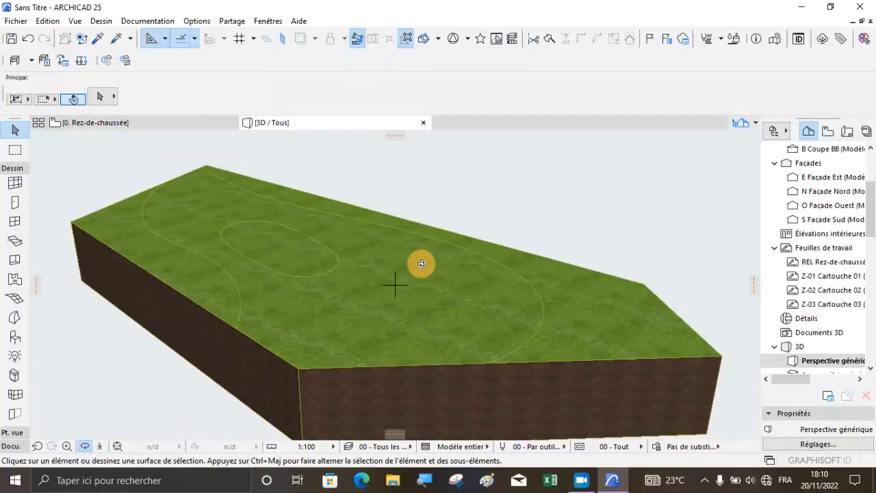
pyautogui.scroll(2, 441, 245)
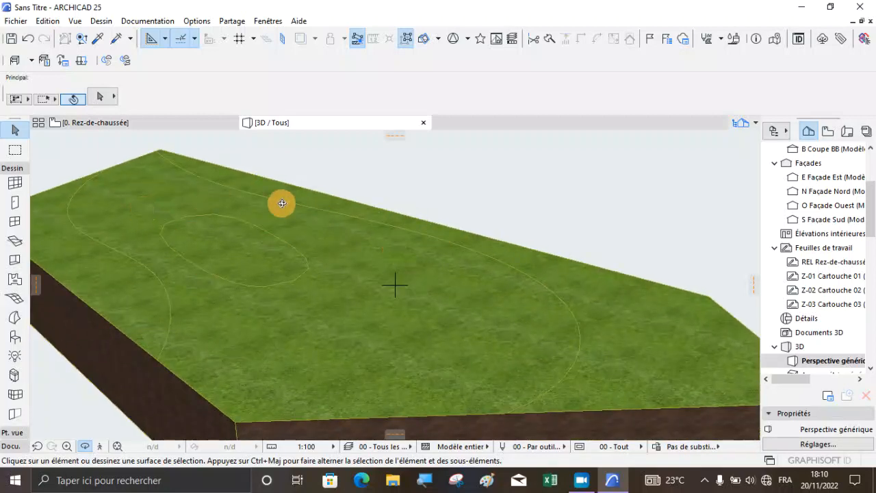
# In the ground-floor plan, set the height of all the lower contour's mesh points to 1,5 from the mesh reference plane
pyautogui.click(117, 122)
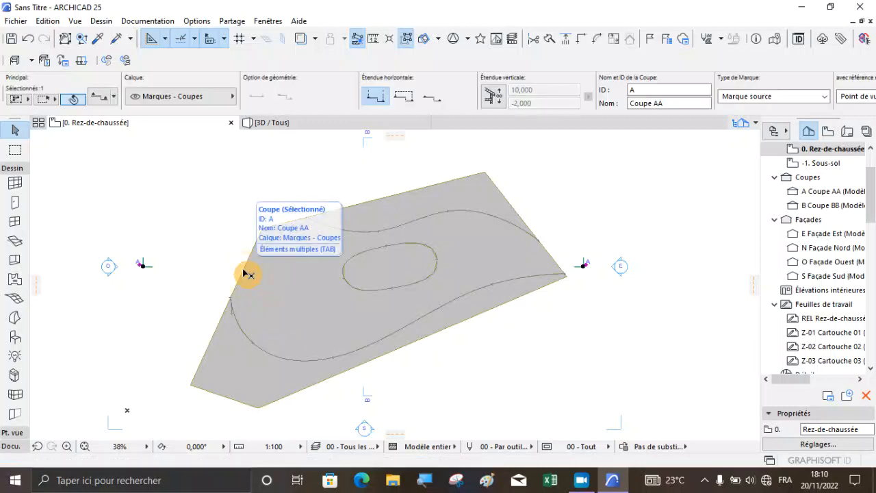
pyautogui.click(323, 383)
pyautogui.click(319, 387)
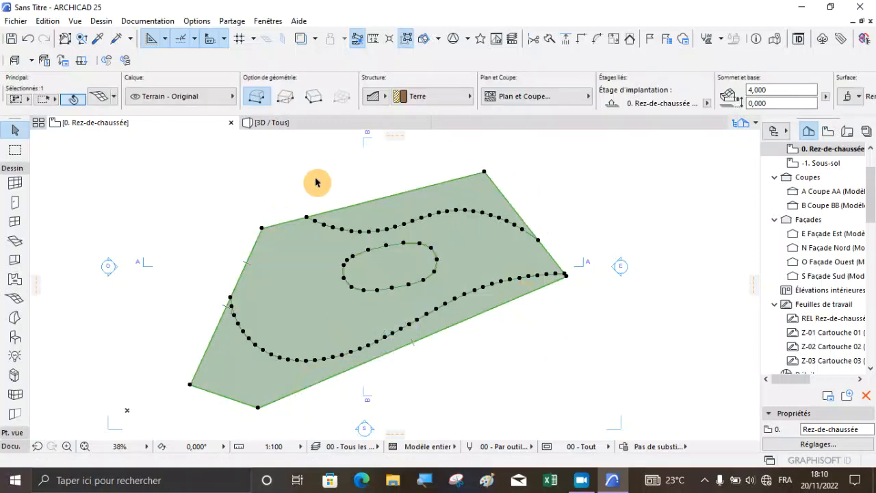
pyautogui.click(7, 299)
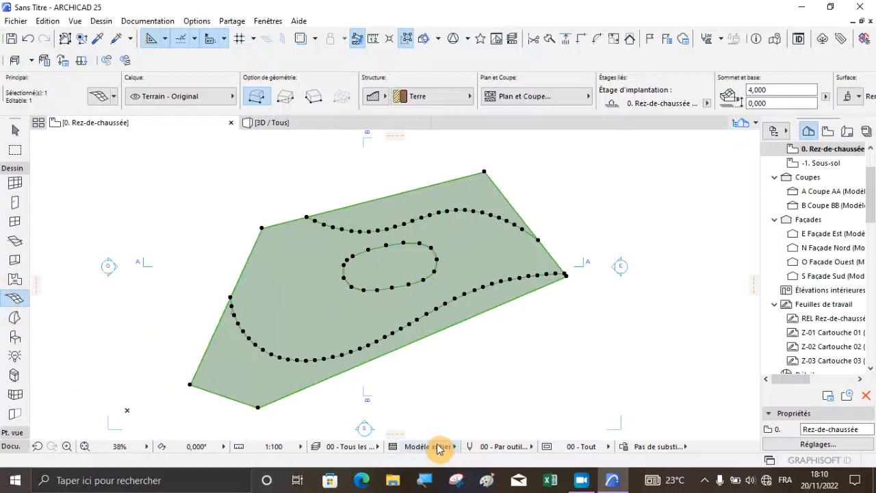
pyautogui.scroll(3, 296, 373)
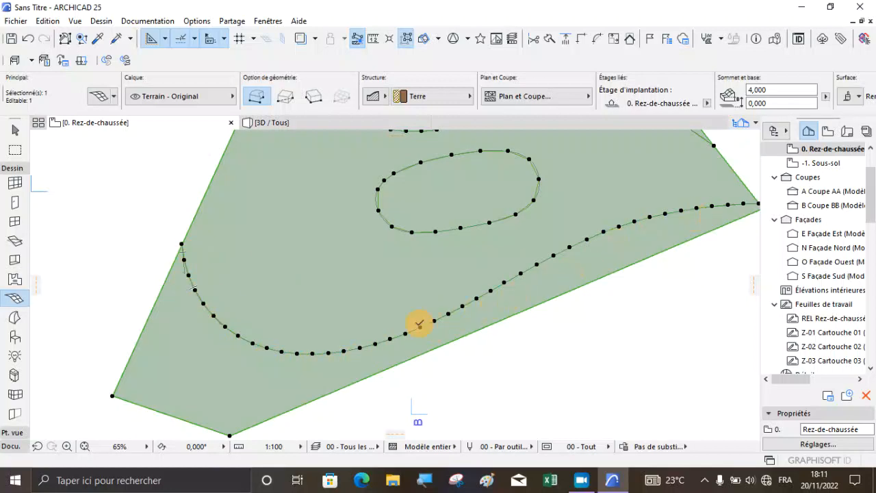
pyautogui.click(377, 344)
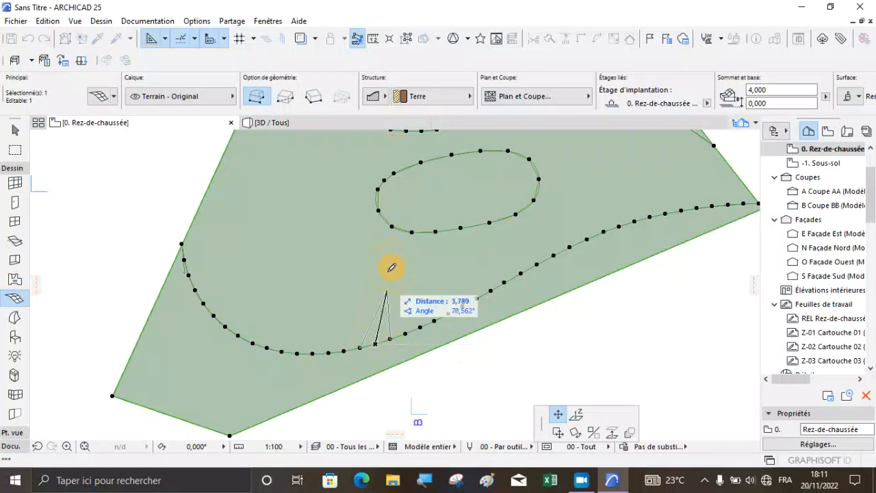
pyautogui.click(574, 420)
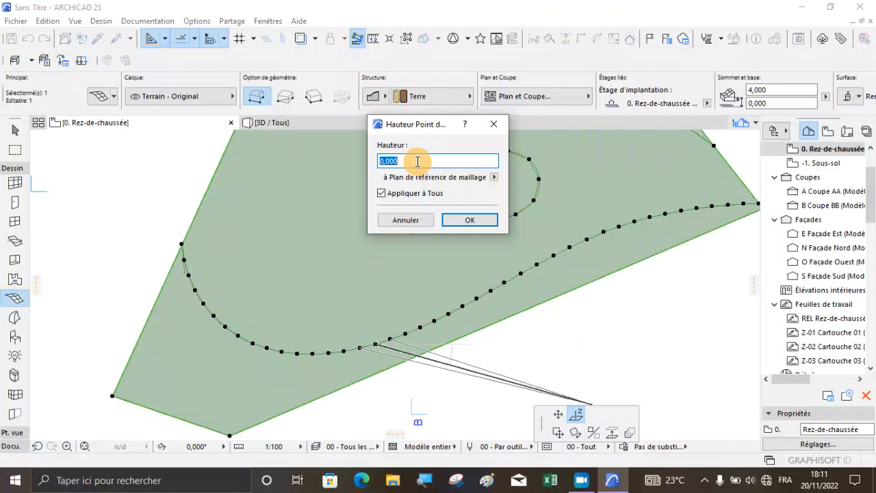
pyautogui.write('1,5')
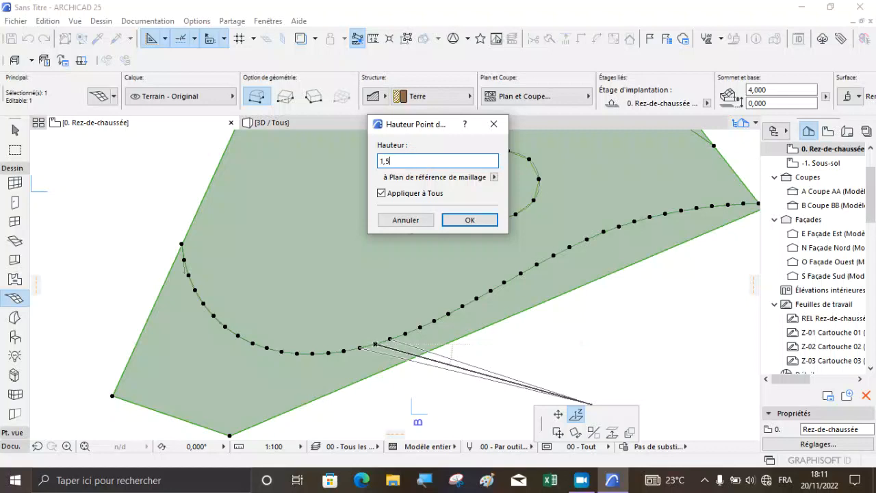
pyautogui.click(467, 220)
# Set the height of all mesh points around the oval platform to 0,5 from the mesh reference plane
pyautogui.scroll(-3, 414, 226)
pyautogui.scroll(8, 414, 225)
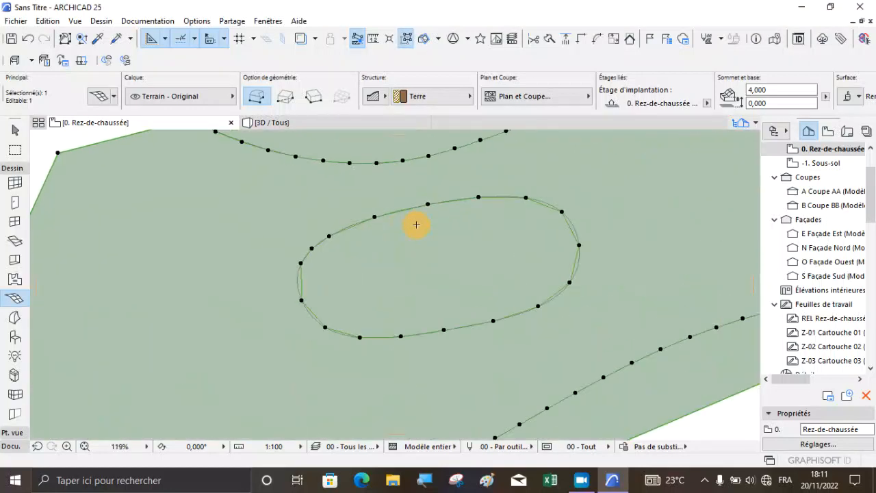
pyautogui.click(366, 212)
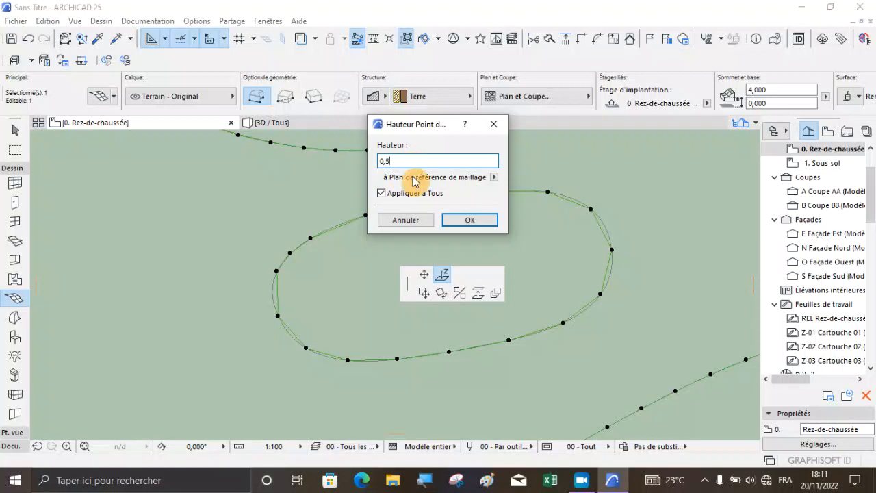
pyautogui.click(452, 218)
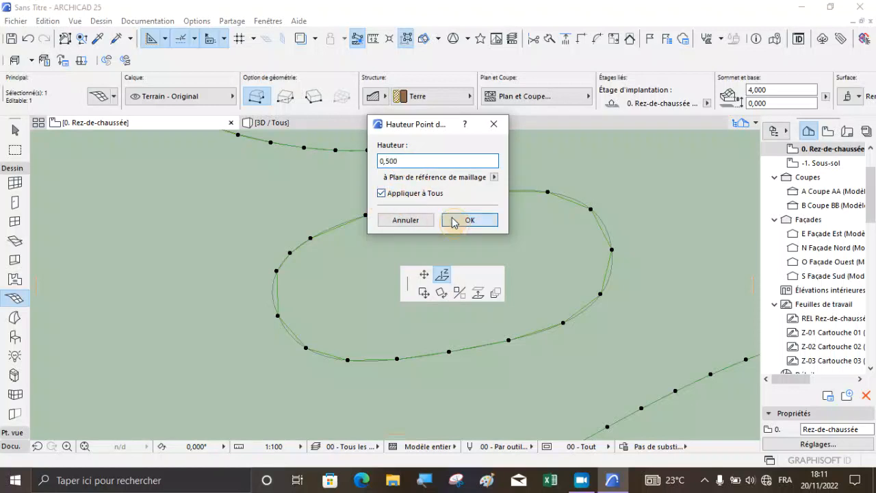
# Set the height of all the upper contour's mesh points to 1 from the mesh reference plane
pyautogui.scroll(-3, 387, 231)
pyautogui.scroll(2, 391, 205)
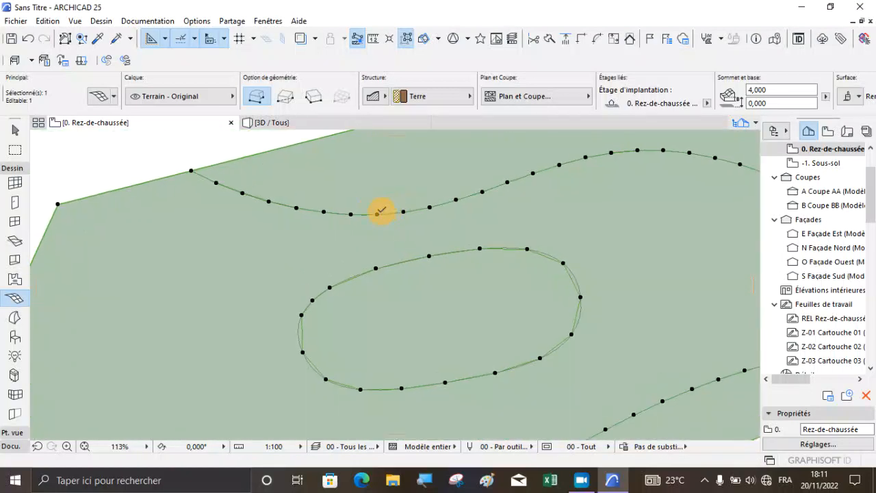
pyautogui.click(377, 213)
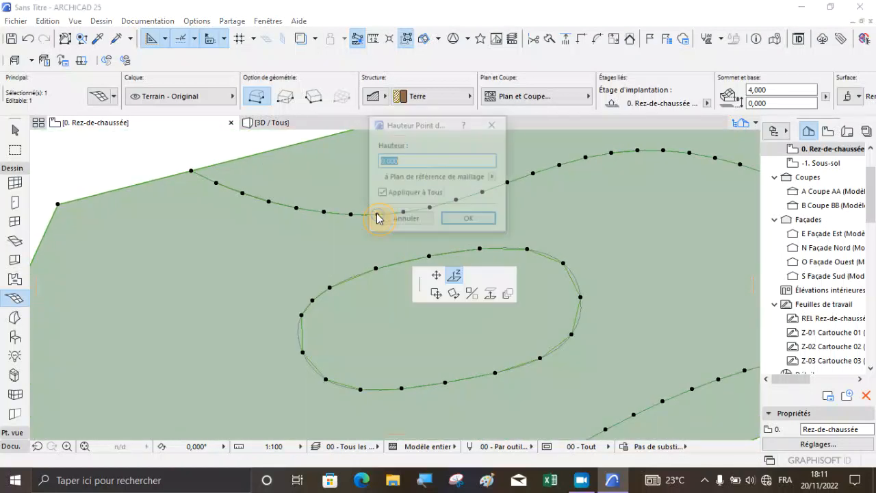
pyautogui.write('1')
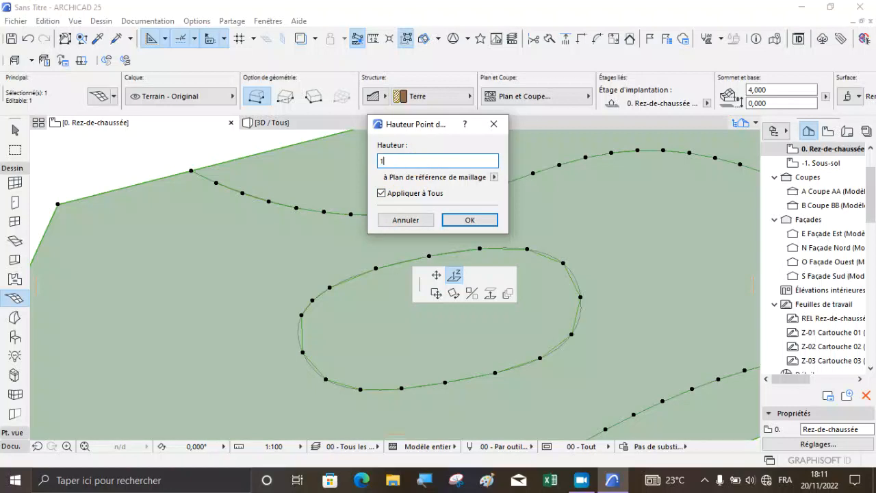
pyautogui.click(459, 228)
pyautogui.scroll(-4, 358, 240)
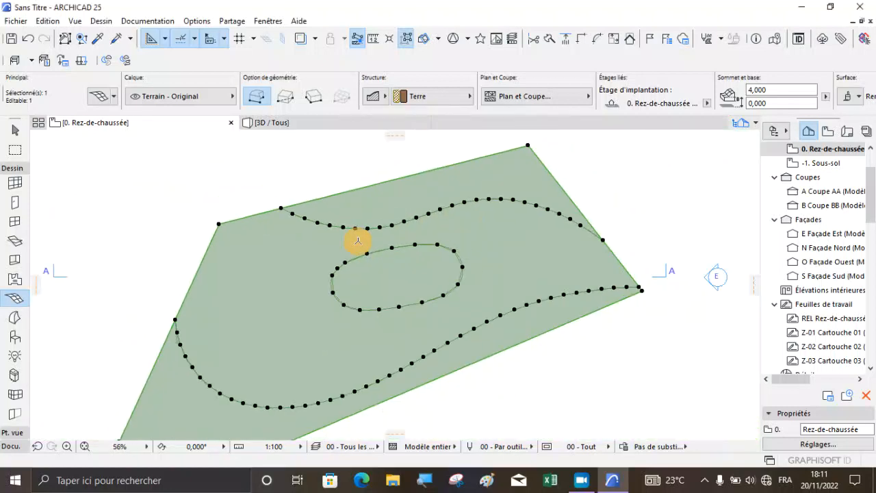
# In the ground-floor plan, set the height of the terrain mesh's lower-left corner point to 1,5 from the mesh reference plane
pyautogui.click(277, 122)
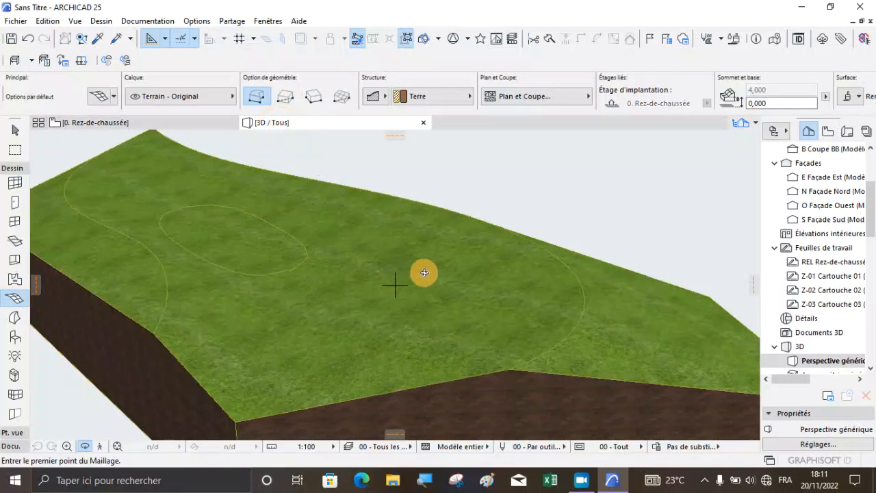
pyautogui.moveTo(510, 256); pyautogui.dragTo(317, 208)
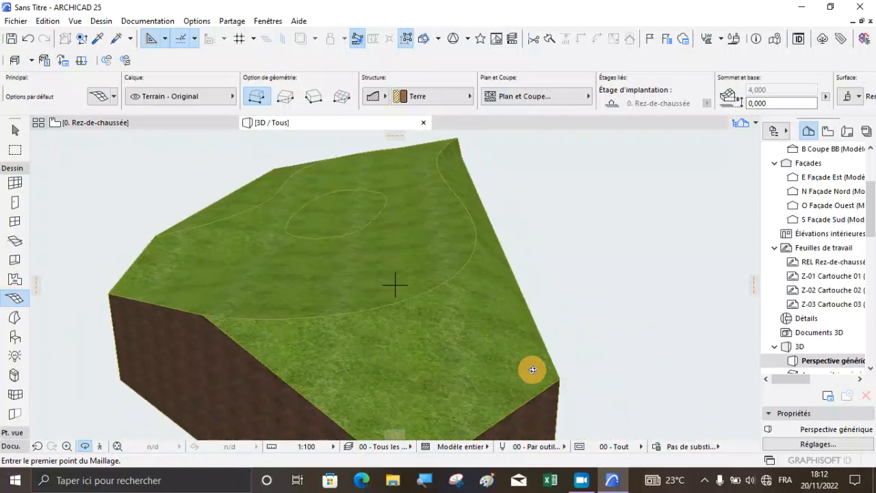
pyautogui.moveTo(532, 370); pyautogui.dragTo(180, 276)
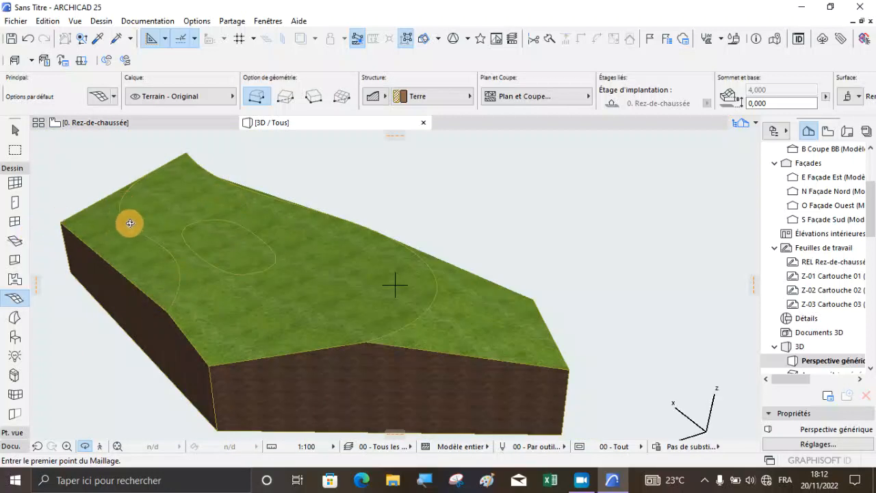
pyautogui.click(126, 126)
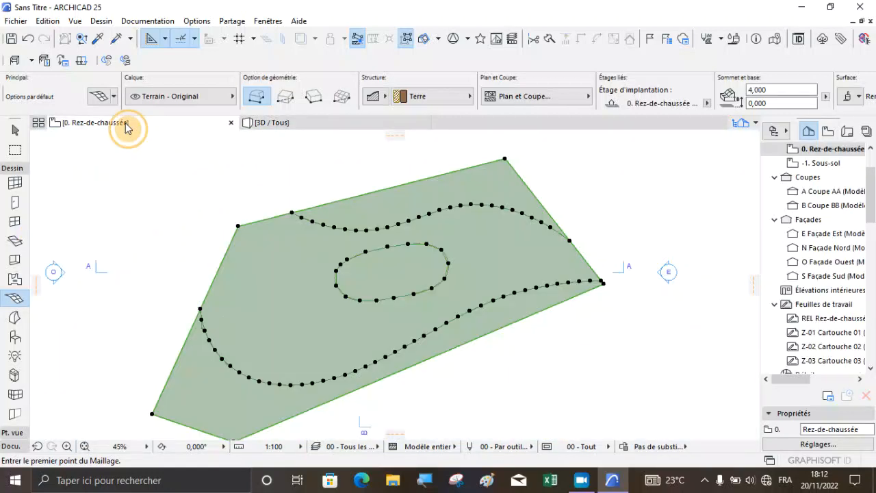
pyautogui.press('Escape')
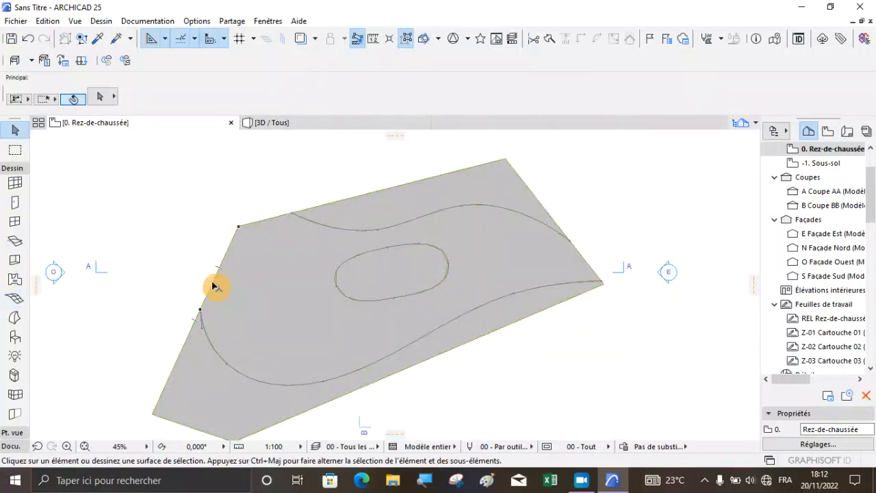
pyautogui.click(213, 286)
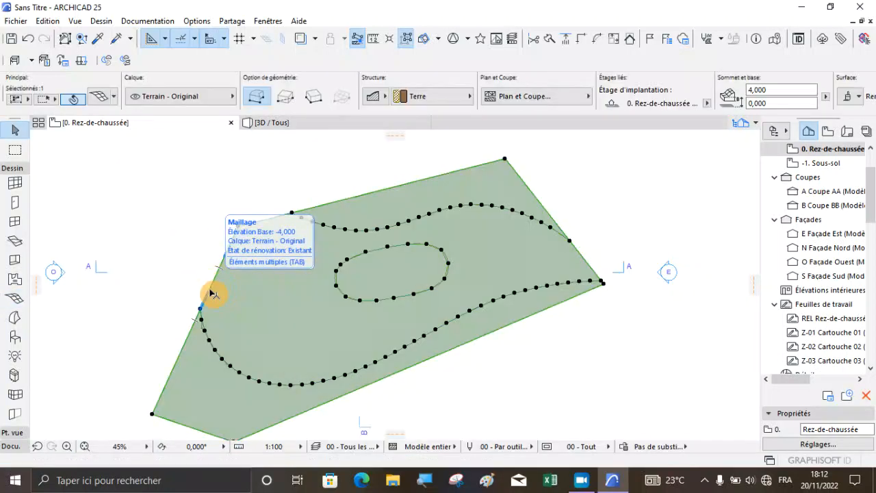
pyautogui.press('Escape')
pyautogui.click(186, 353)
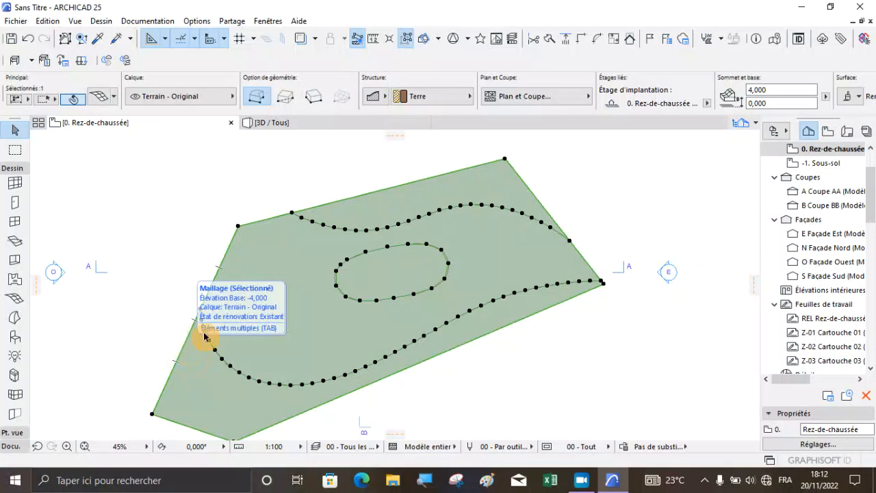
pyautogui.scroll(-2, 254, 302)
pyautogui.scroll(2, 191, 370)
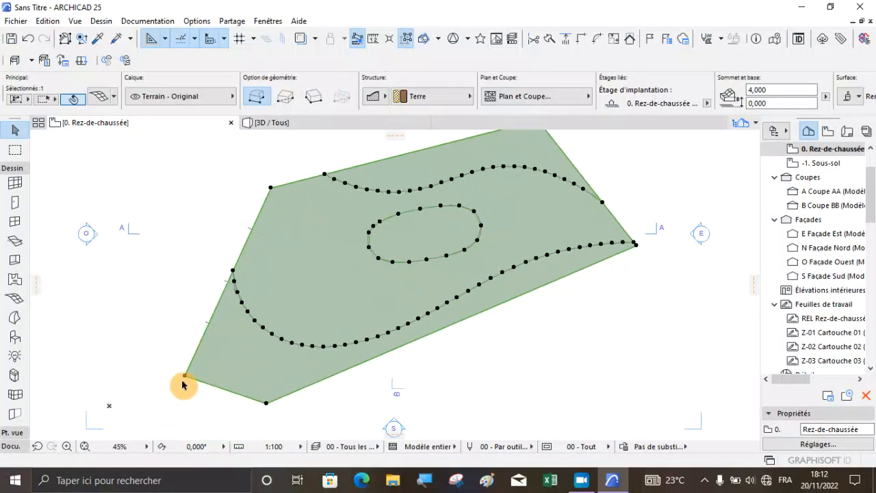
pyautogui.click(13, 298)
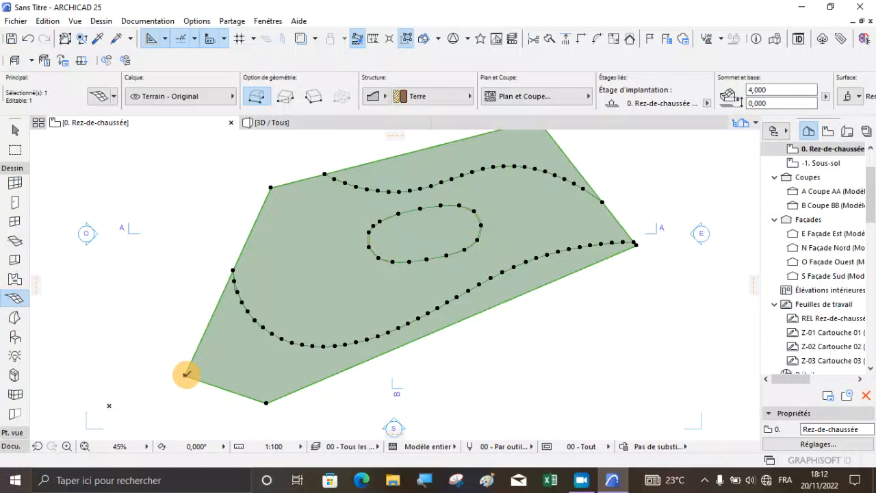
pyautogui.click(185, 375)
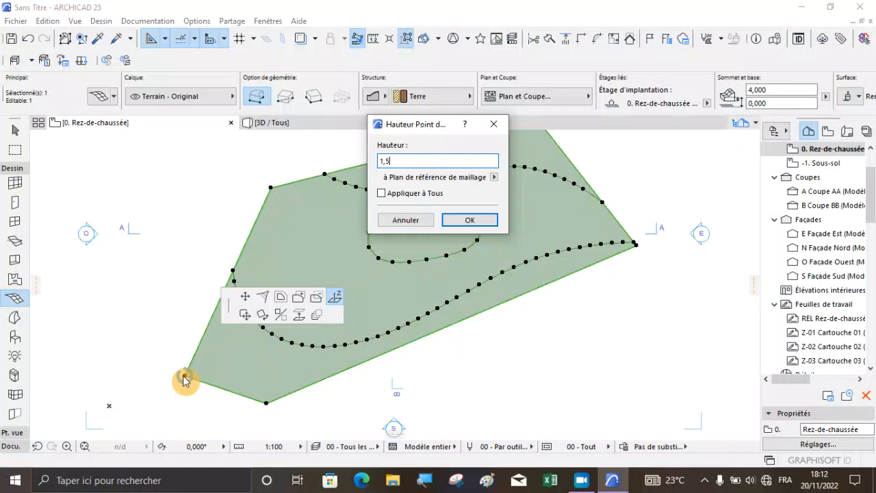
pyautogui.click(477, 219)
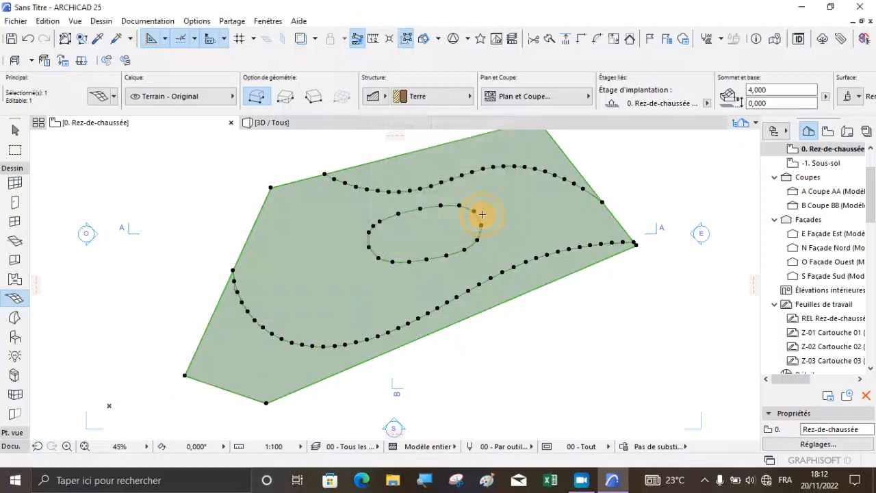
# Raise the terrain mesh's upper-left corner point above the mesh reference plane
pyautogui.click(271, 187)
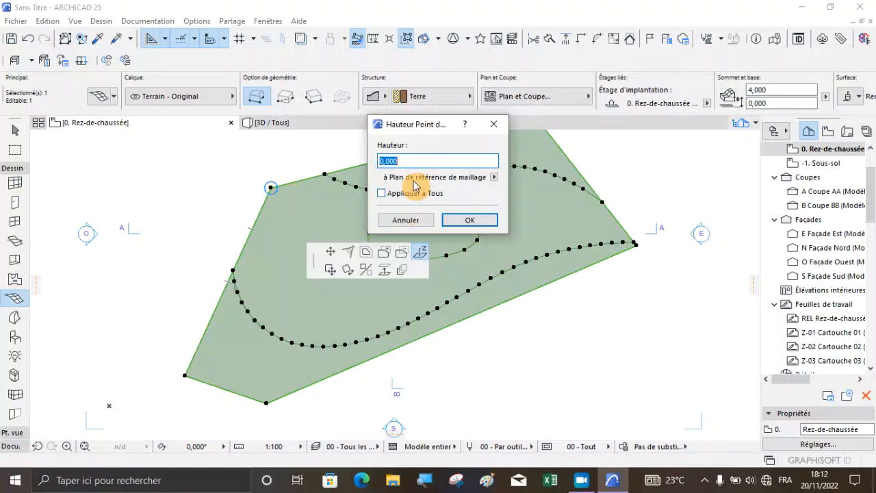
pyautogui.click(451, 218)
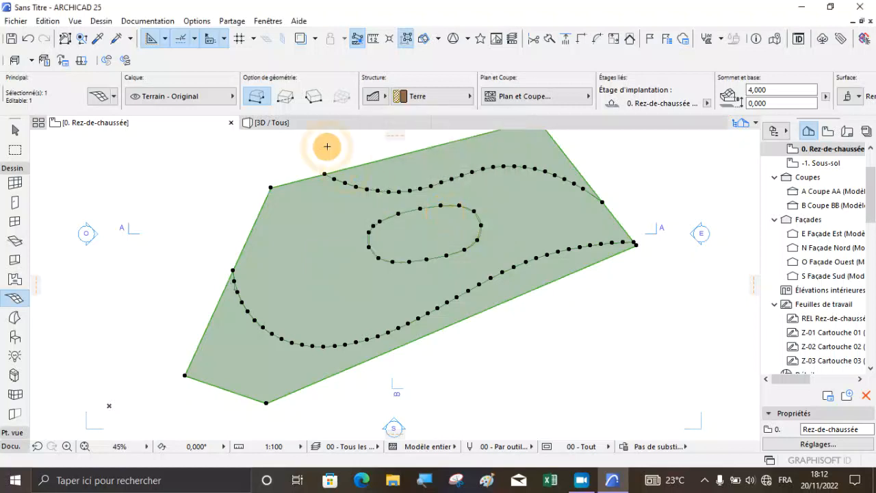
pyautogui.press('Escape')
# Examine the terrain's raised corners, contour lines and oval platform in the 3D view from several angles
pyautogui.click(278, 126)
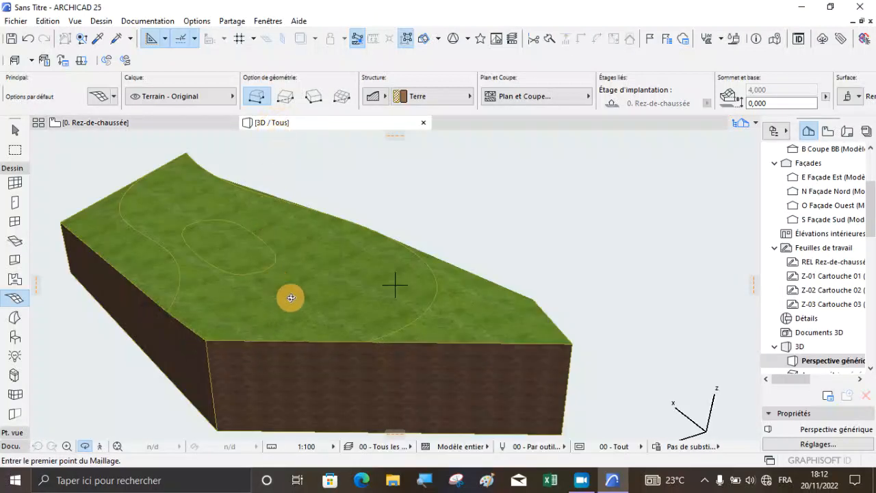
pyautogui.keyDown('shift'); pyautogui.moveTo(289, 297); pyautogui.dragTo(171, 301, button='middle'); pyautogui.keyUp('shift')
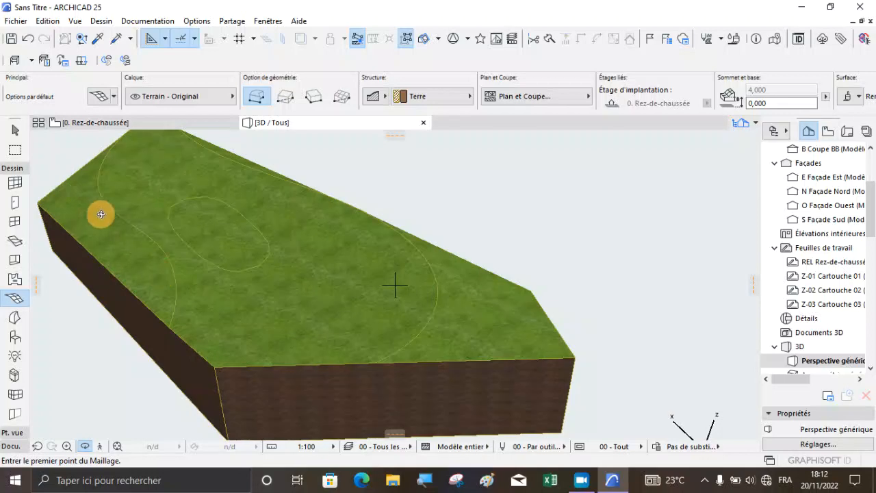
pyautogui.keyDown('shift'); pyautogui.moveTo(164, 256); pyautogui.dragTo(234, 216, button='middle'); pyautogui.keyUp('shift')
pyautogui.keyDown('shift'); pyautogui.moveTo(350, 232); pyautogui.dragTo(211, 190, button='middle'); pyautogui.keyUp('shift')
pyautogui.scroll(1, 212, 190)
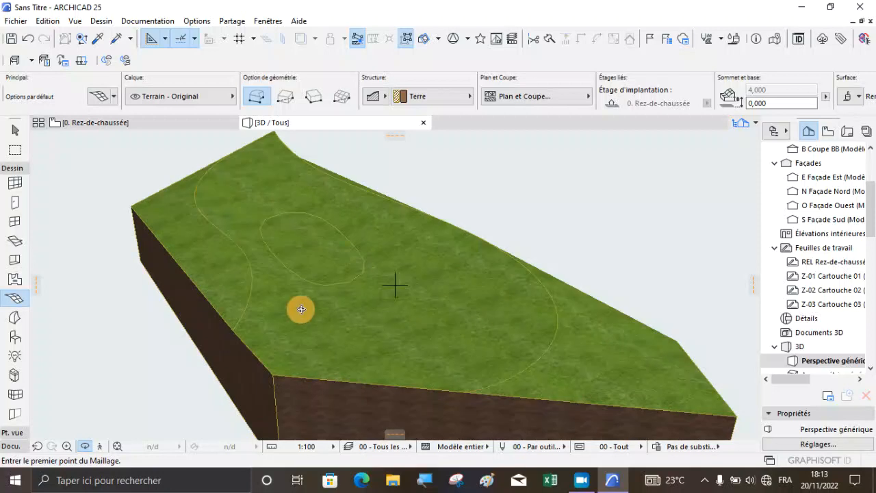
pyautogui.click(129, 126)
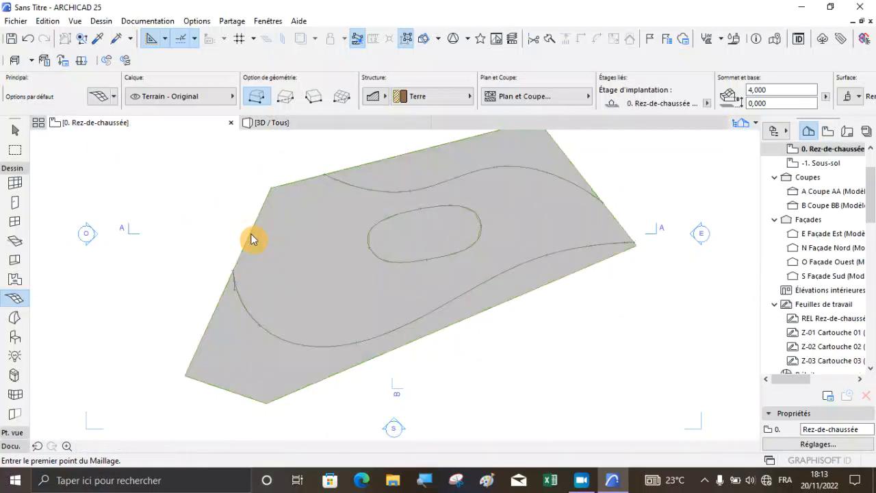
pyautogui.click(265, 122)
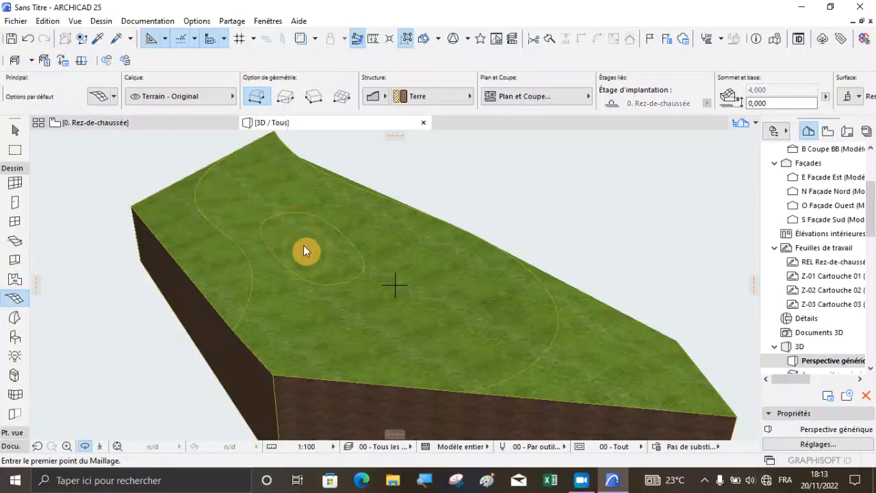
pyautogui.moveTo(337, 275); pyautogui.dragTo(540, 165)
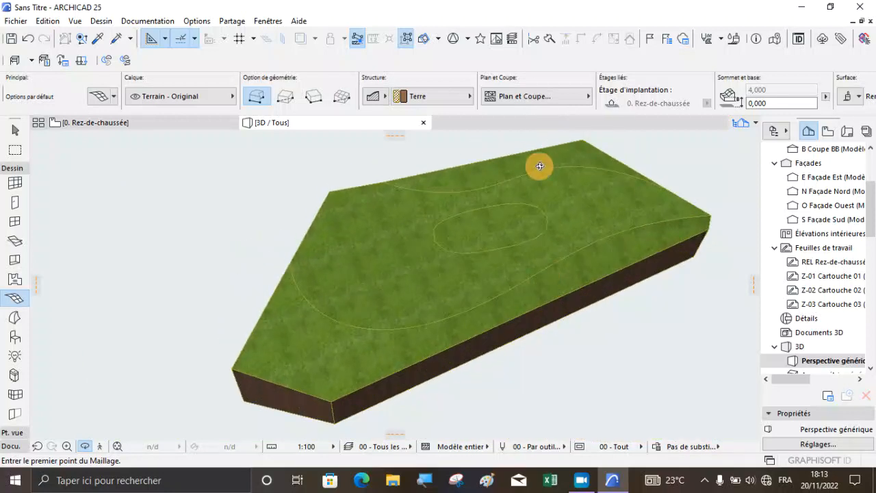
# In the ground-floor plan, set the height of the terrain mesh's upper-right corner point to 1 from the mesh reference plane
pyautogui.click(154, 119)
pyautogui.scroll(-3, 287, 290)
pyautogui.scroll(4, 389, 185)
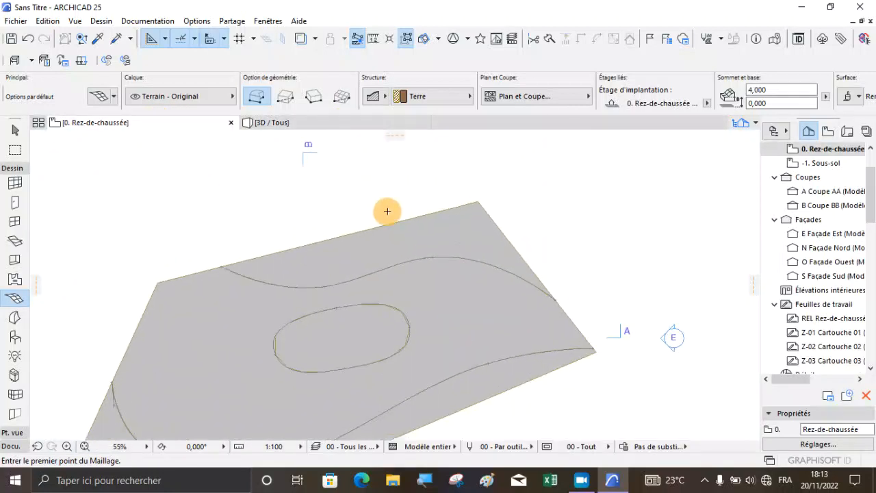
pyautogui.press('Escape')
pyautogui.click(375, 234)
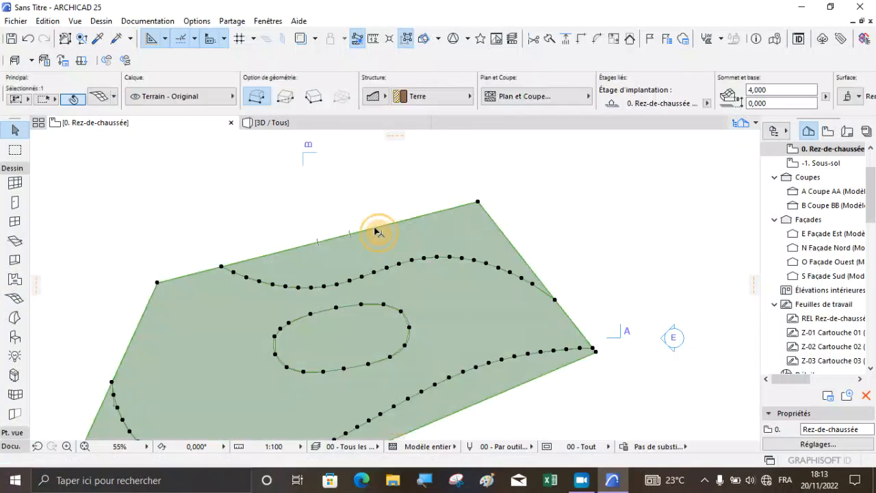
pyautogui.click(480, 203)
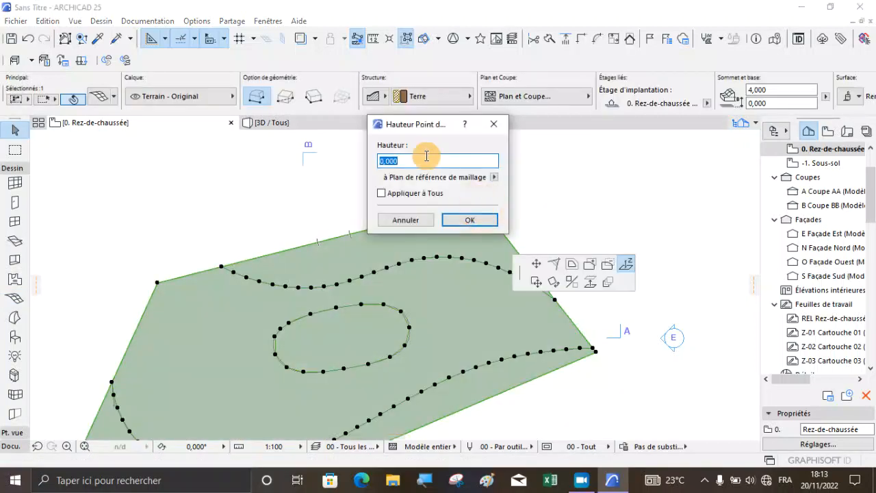
pyautogui.write('4')
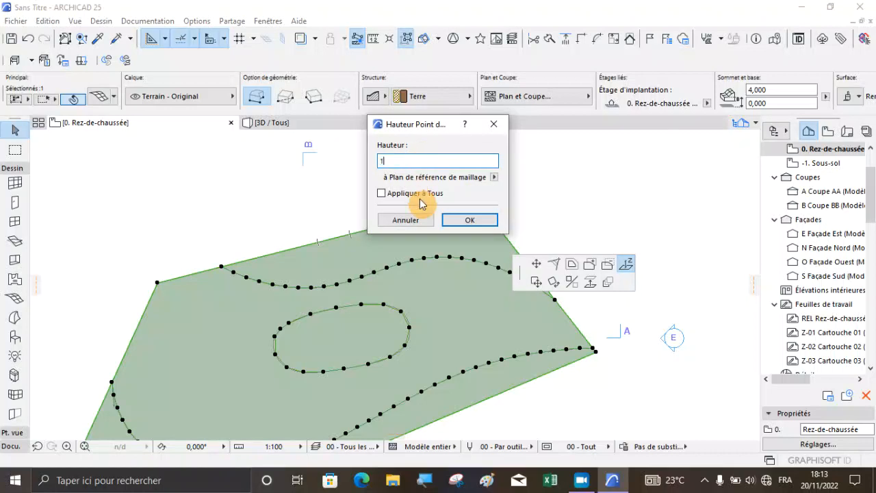
pyautogui.click(467, 220)
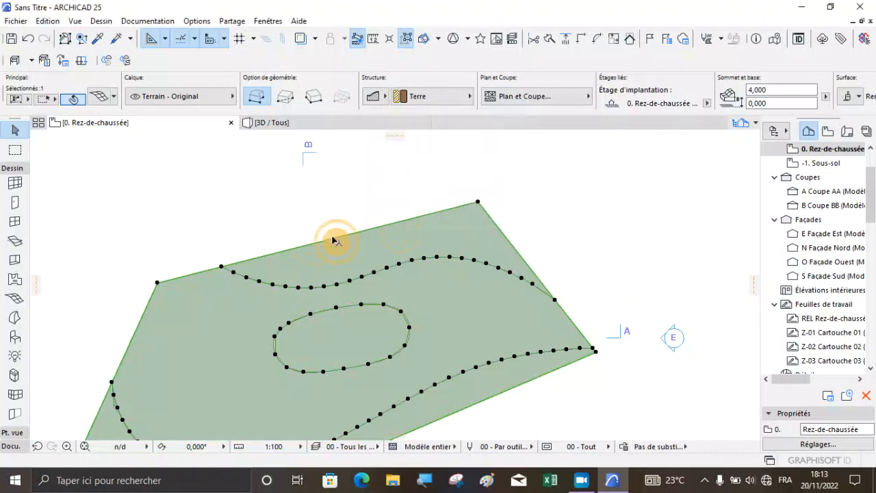
# Set the height of the mesh boundary points at both ends of the upper contour to 1 from the mesh reference plane
pyautogui.click(221, 269)
pyautogui.write('4')
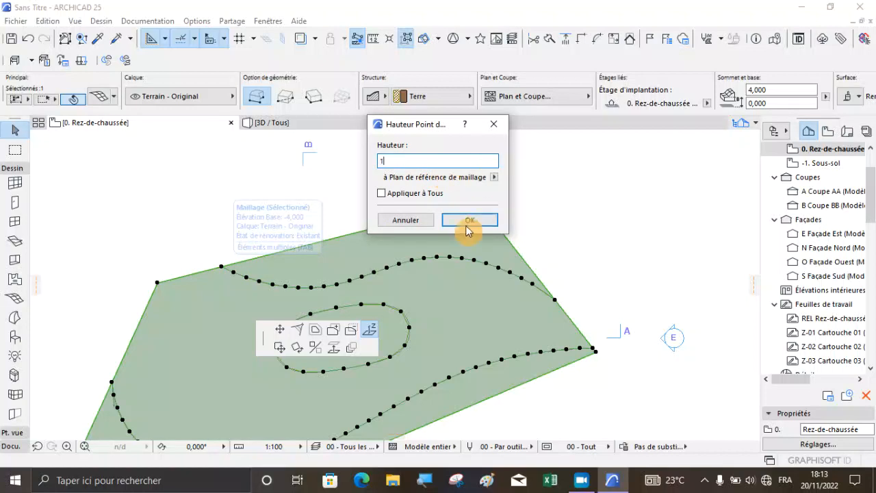
pyautogui.click(470, 220)
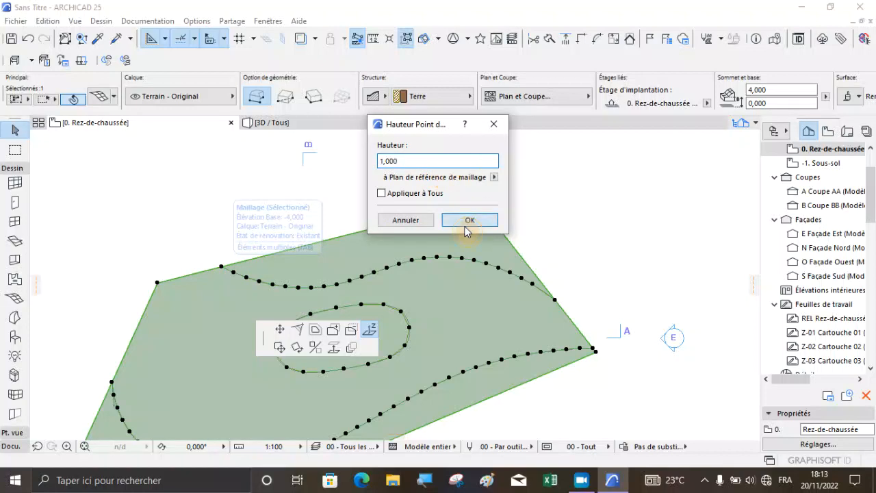
pyautogui.click(556, 304)
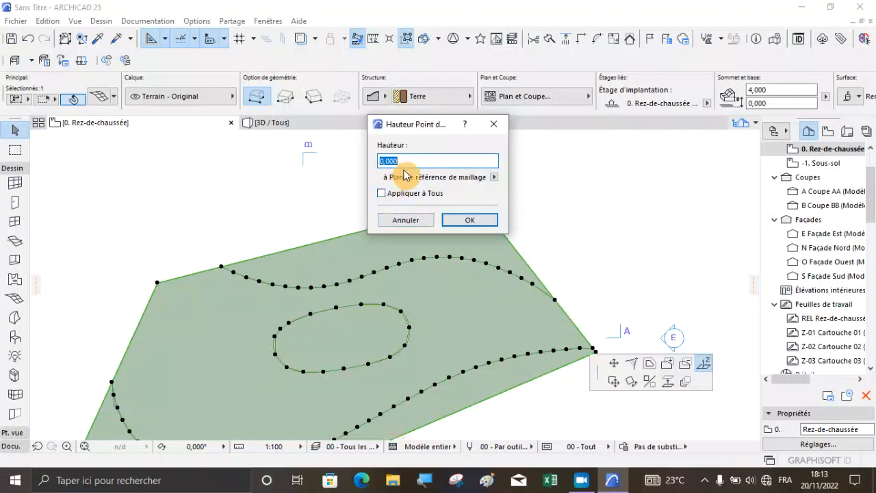
pyautogui.write('1')
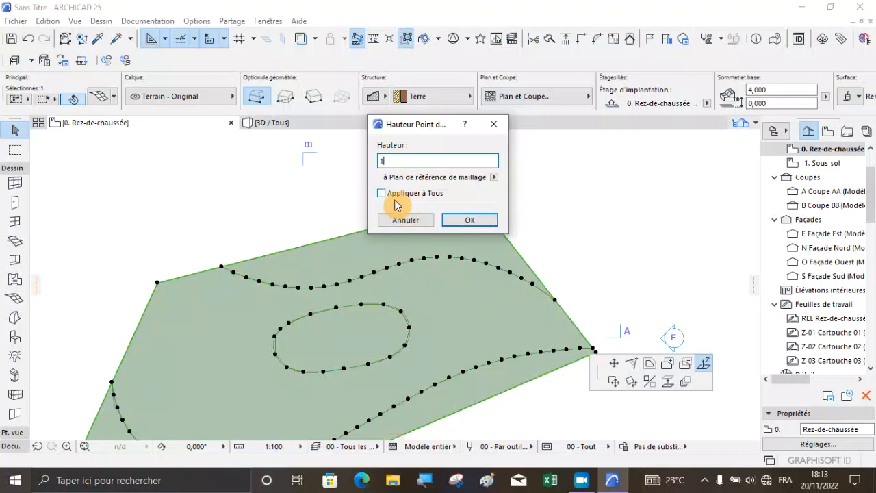
pyautogui.click(463, 219)
# Examine the reshaped terrain in the 3D view, and open the section A Coupe AA to view its profile
pyautogui.click(307, 128)
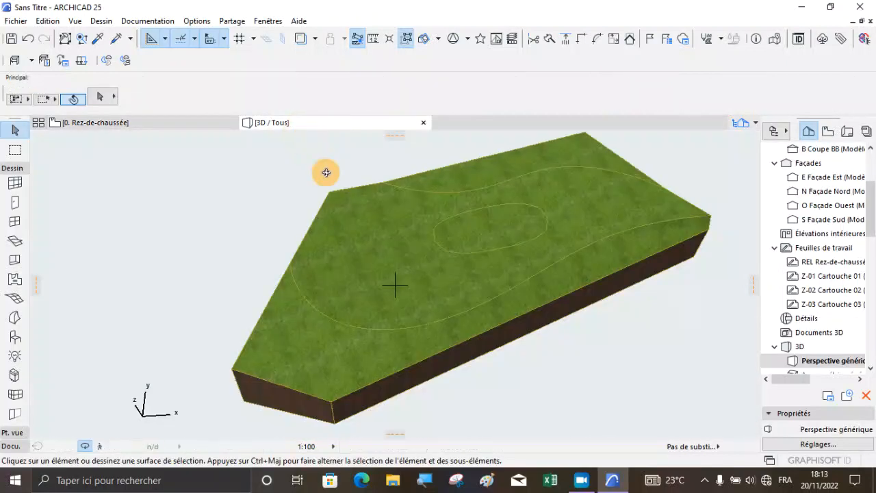
pyautogui.moveTo(415, 274); pyautogui.dragTo(376, 297)
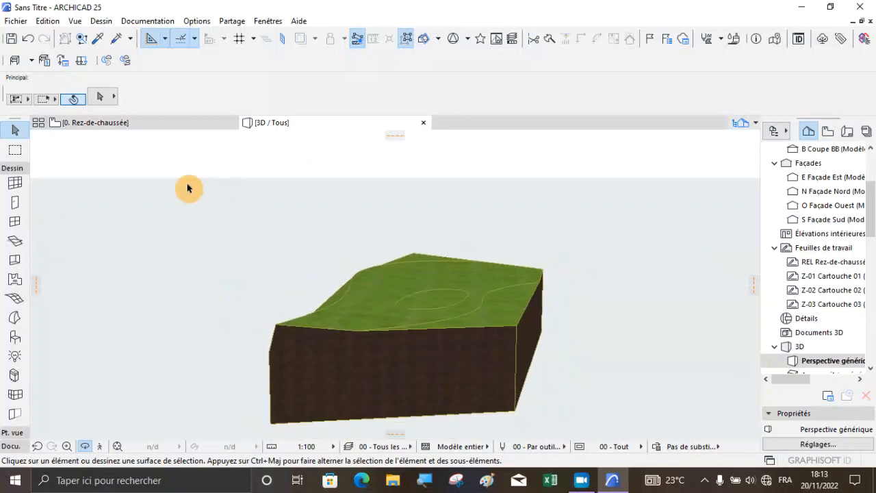
pyautogui.click(129, 123)
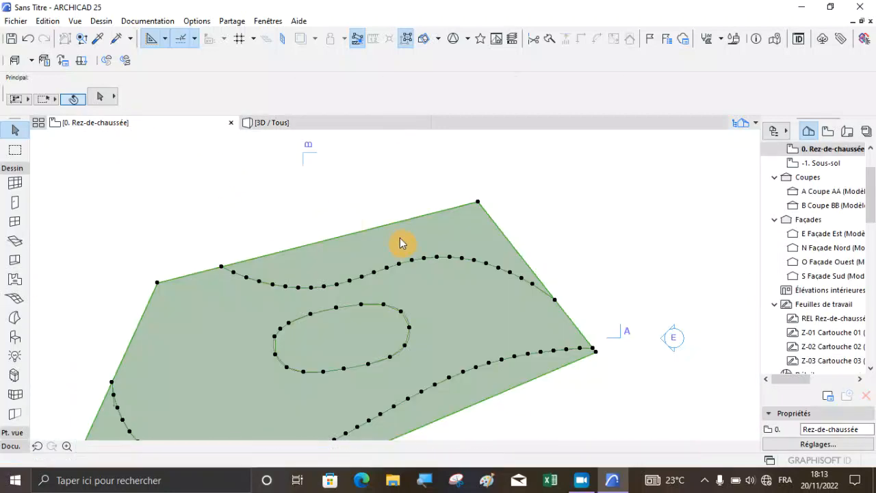
pyautogui.click(593, 336)
pyautogui.scroll(3, 591, 334)
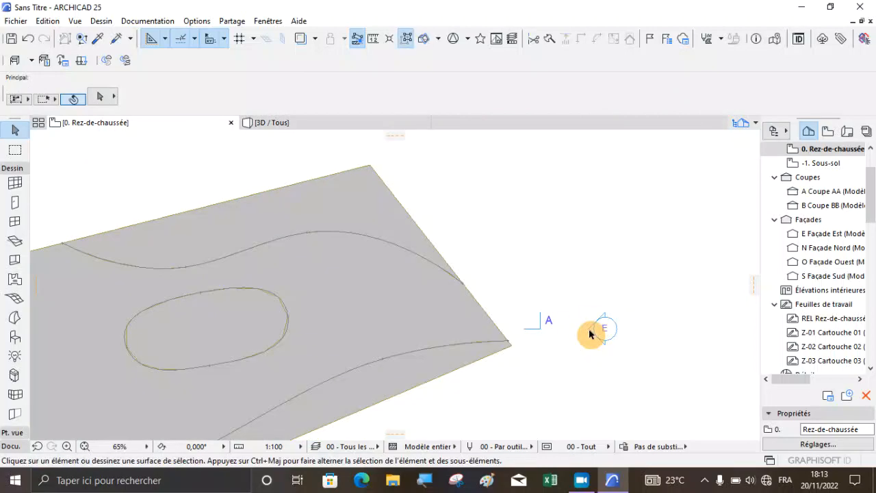
pyautogui.scroll(-3, 714, 317)
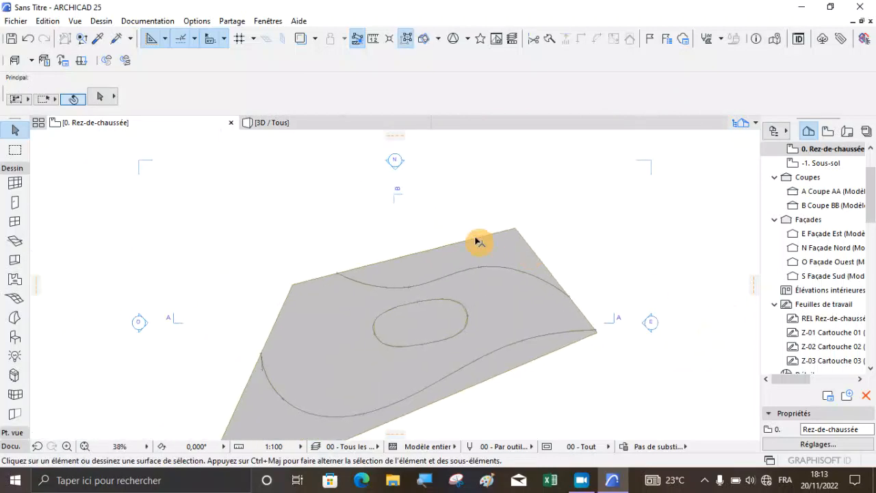
pyautogui.scroll(-2, 455, 240)
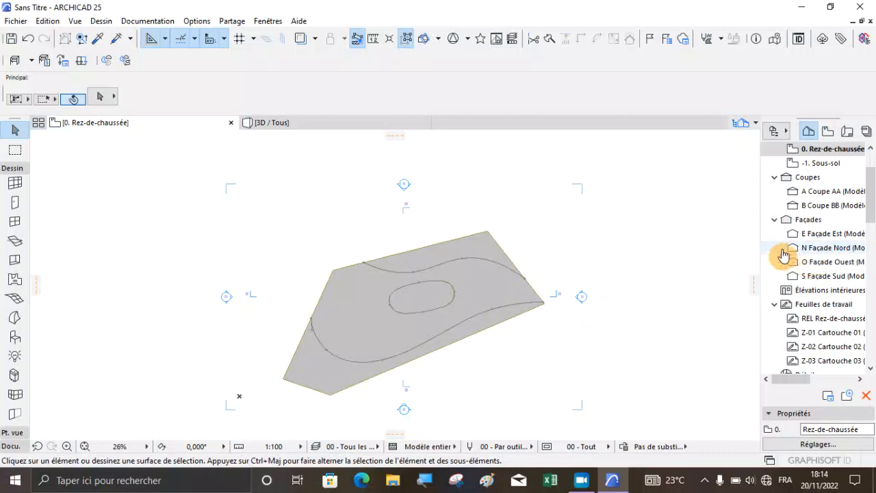
pyautogui.doubleClick(815, 193)
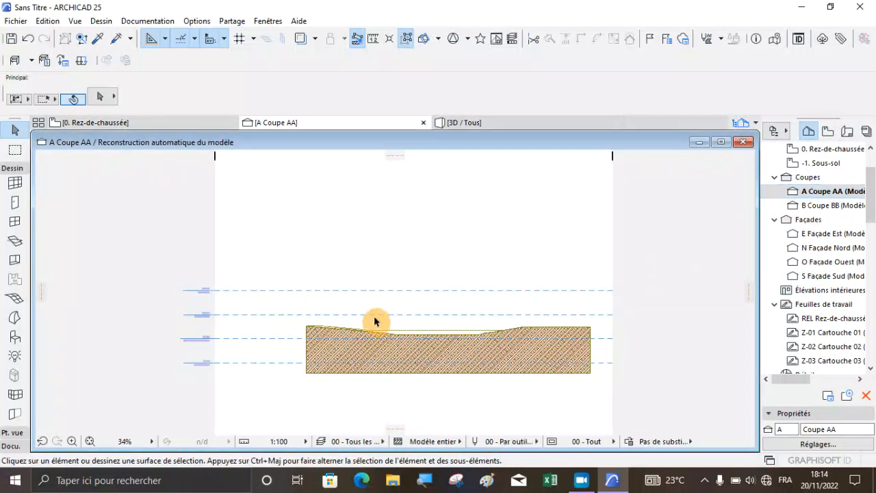
# Examine both ends and the central dip of the terrain's cut profile in the section A Coupe AA
pyautogui.scroll(2, 692, 373)
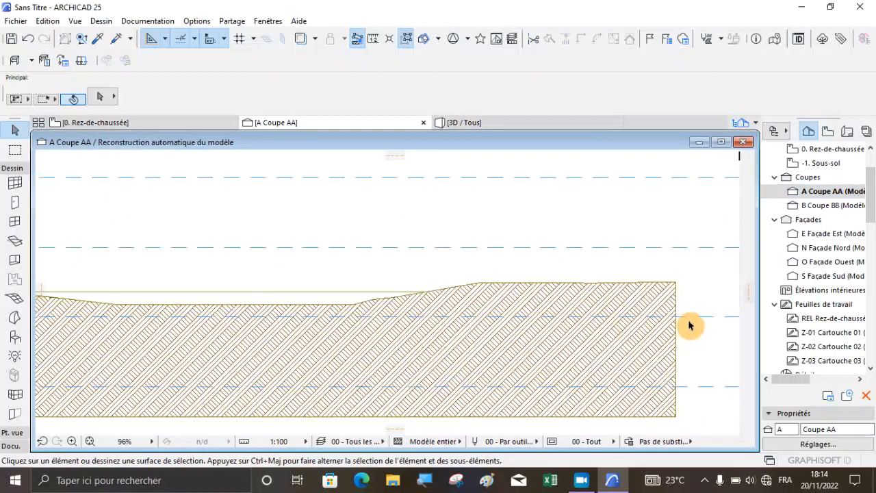
pyautogui.scroll(-2, 688, 325)
pyautogui.scroll(1, 490, 323)
pyautogui.scroll(-4, 445, 281)
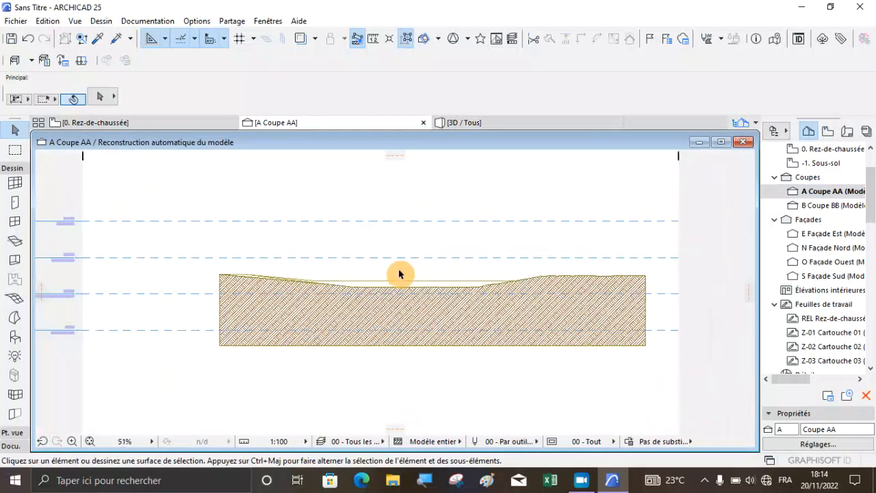
# Open the section B Coupe BB and examine the terrain's cut profile against the storey levels
pyautogui.doubleClick(819, 208)
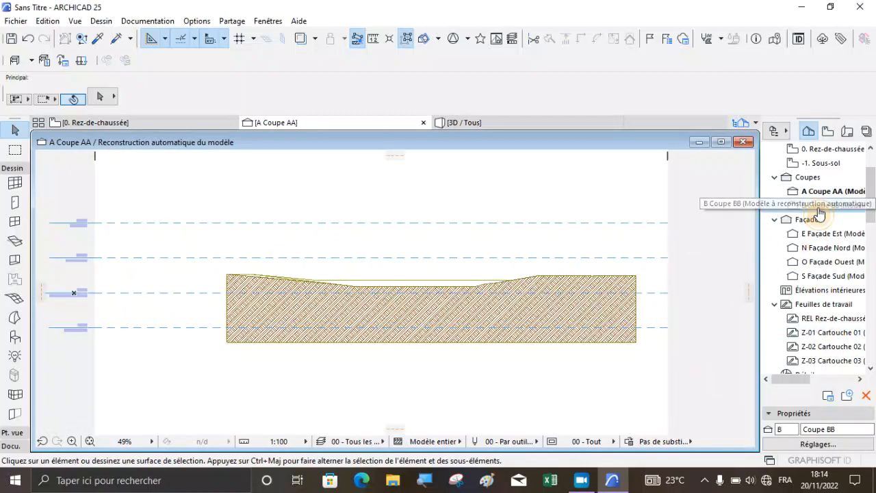
pyautogui.scroll(4, 486, 369)
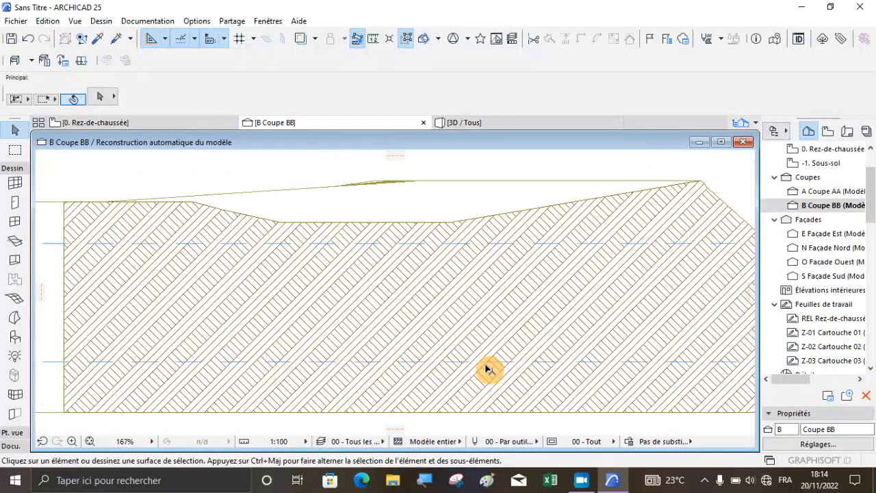
pyautogui.scroll(-2, 488, 370)
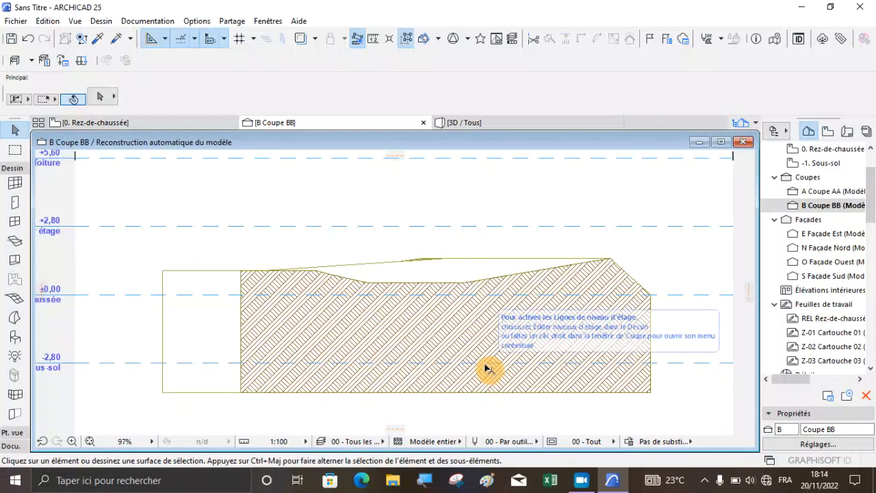
pyautogui.scroll(-3, 510, 277)
pyautogui.scroll(3, 533, 248)
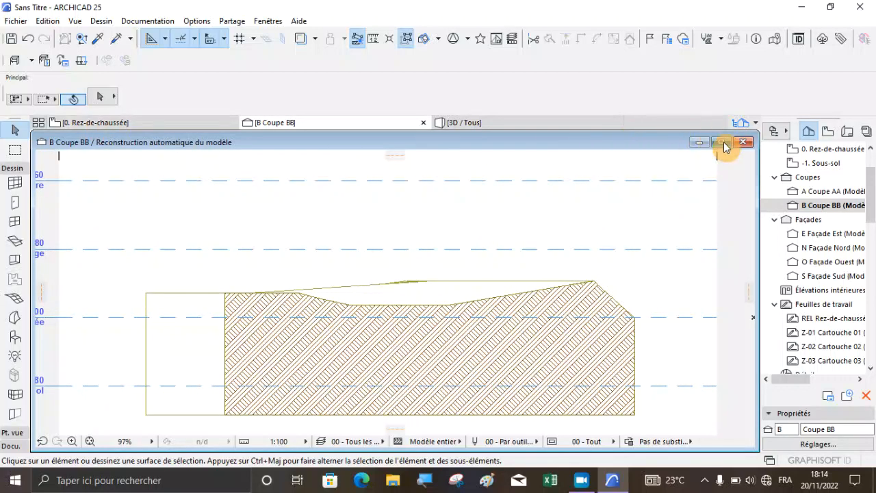
# Close the section B Coupe BB and examine the terrain's slopes and oval platform in the 3D view from several angles
pyautogui.click(745, 143)
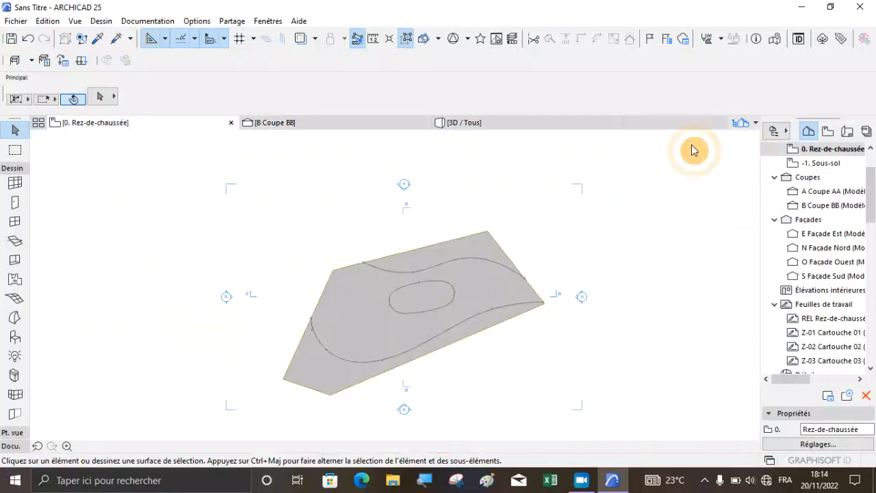
pyautogui.click(270, 128)
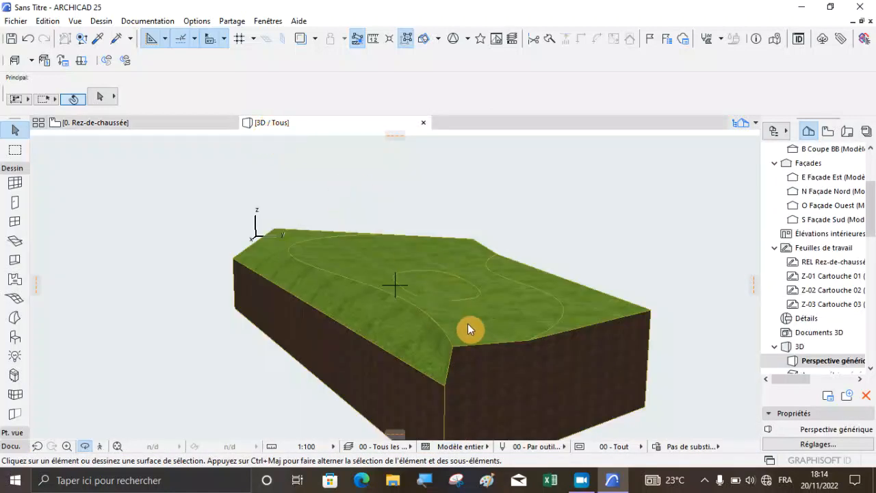
pyautogui.keyDown('shift'); pyautogui.moveTo(470, 329); pyautogui.dragTo(399, 311, button='middle'); pyautogui.keyUp('shift')
pyautogui.keyDown('shift'); pyautogui.moveTo(383, 282); pyautogui.dragTo(457, 327, button='middle'); pyautogui.keyUp('shift')
pyautogui.scroll(2, 372, 267)
pyautogui.keyDown('shift'); pyautogui.moveTo(370, 262); pyautogui.dragTo(393, 230, button='middle'); pyautogui.keyUp('shift')
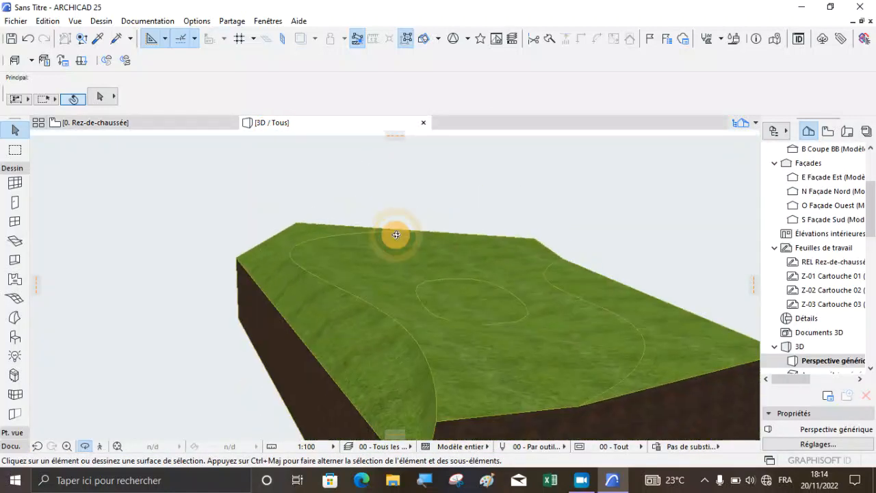
pyautogui.keyDown('shift'); pyautogui.moveTo(375, 307); pyautogui.dragTo(541, 298, button='middle'); pyautogui.keyUp('shift')
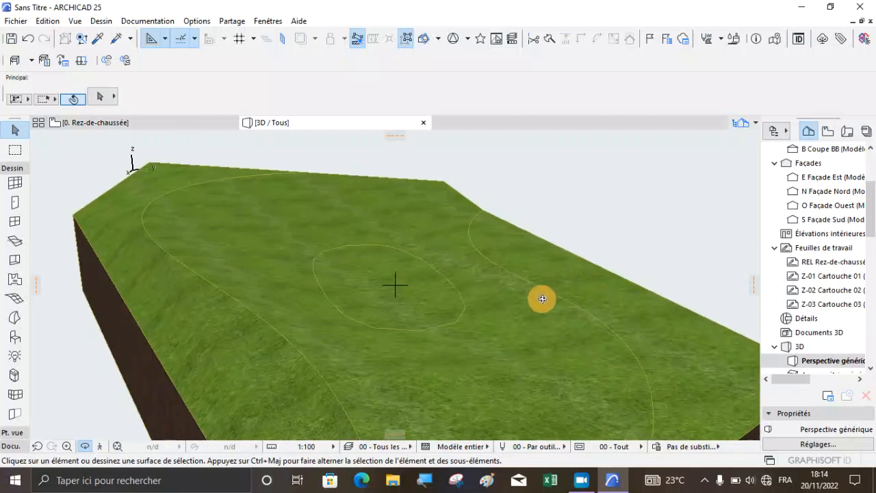
pyautogui.click(585, 481)
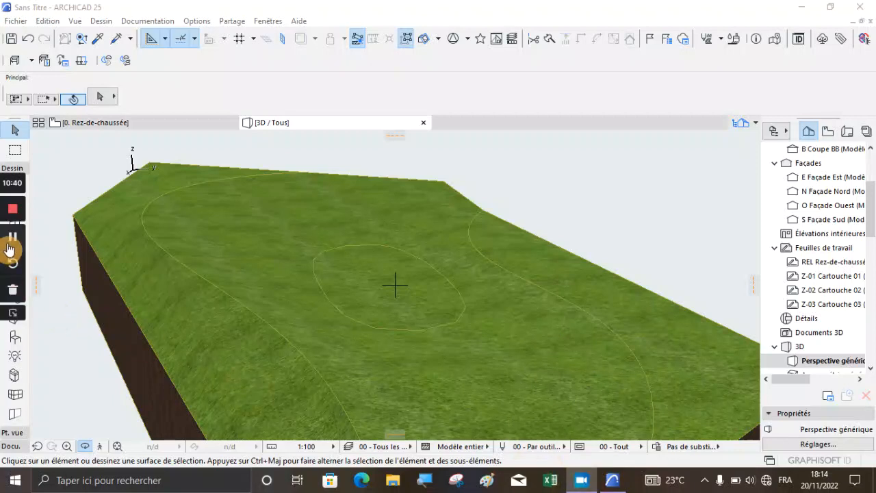